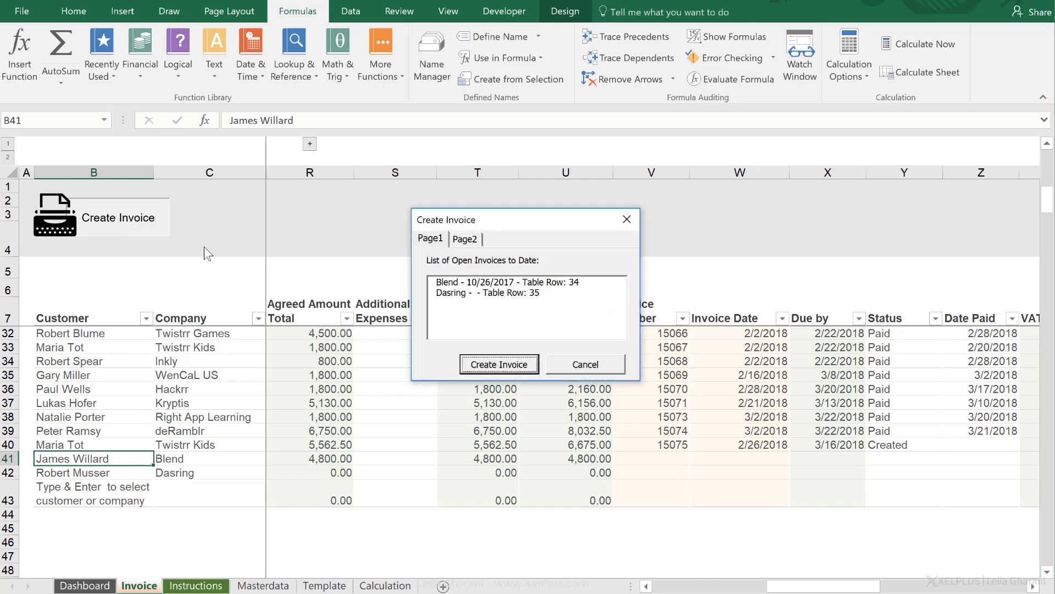
- Create invoice 15076 for the open Blend order and choose to email it as a PDF
click(496, 283)
click(497, 365)
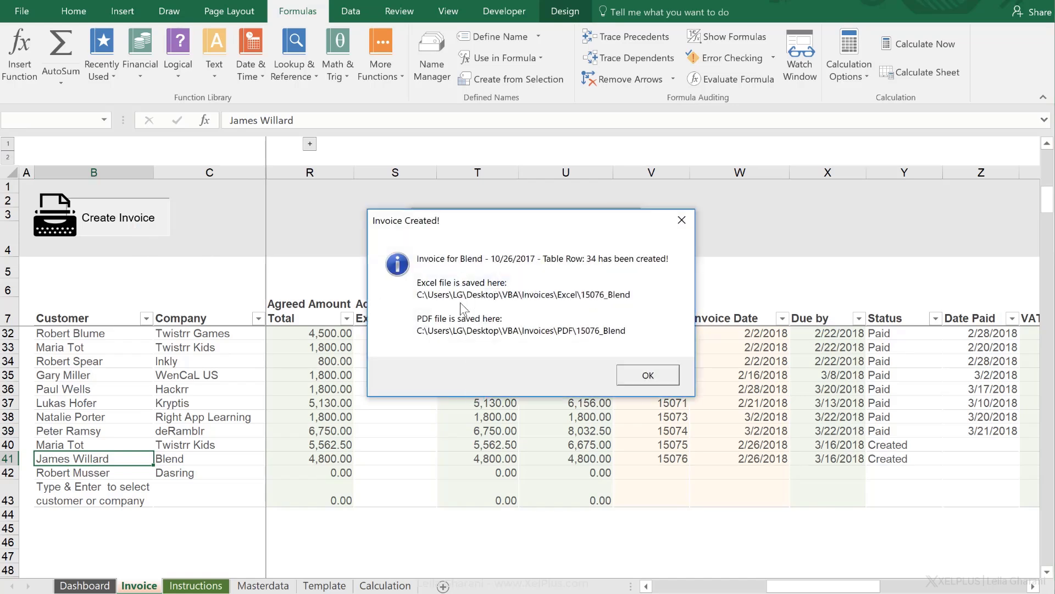
click(651, 375)
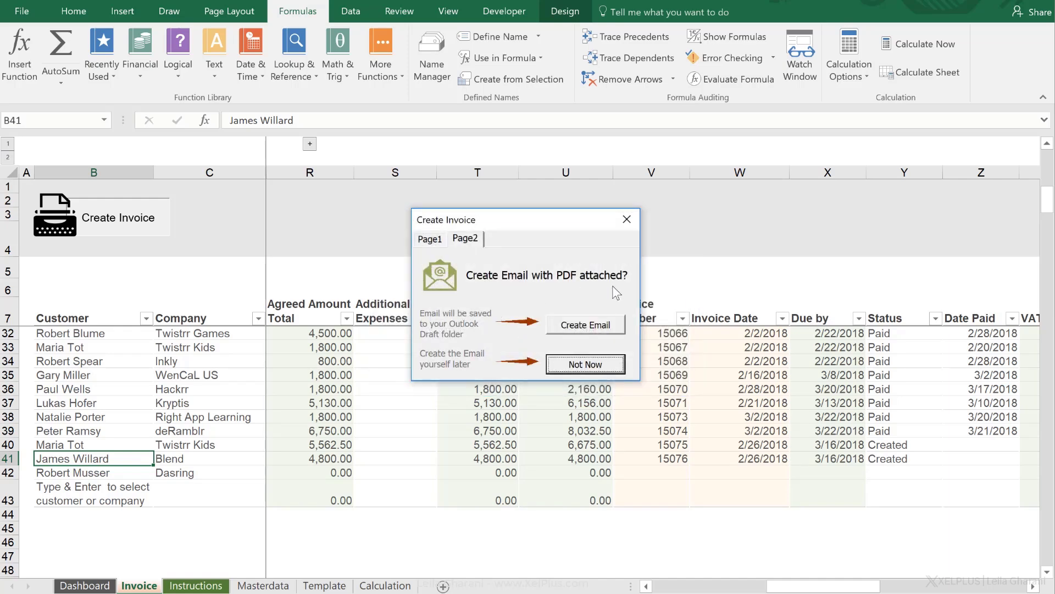
click(595, 325)
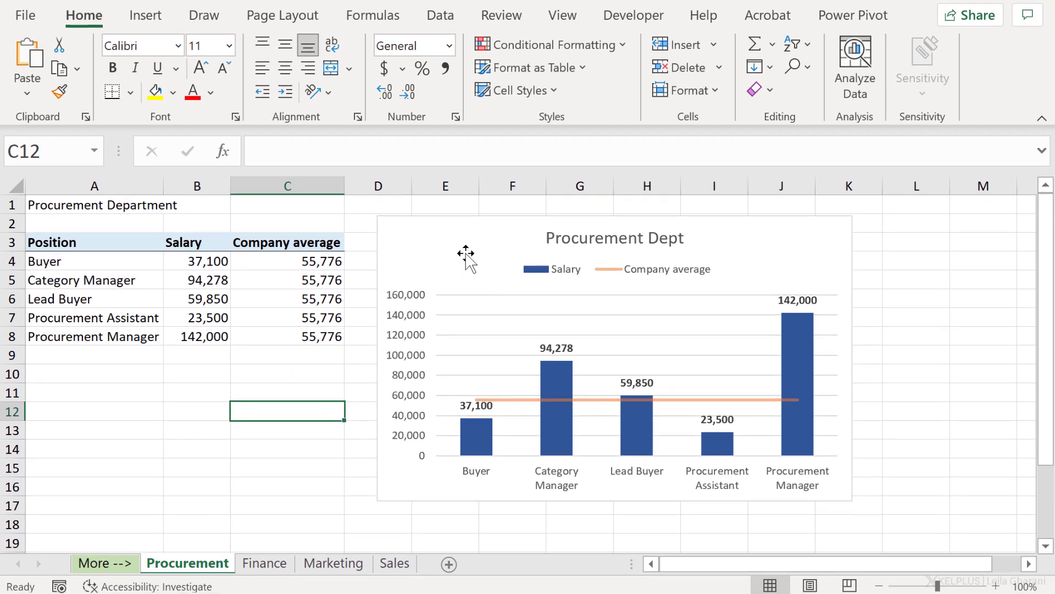
- Browse the Finance, Marketing and Procurement sheets, ending on Finance cell B7
click(467, 255)
click(287, 297)
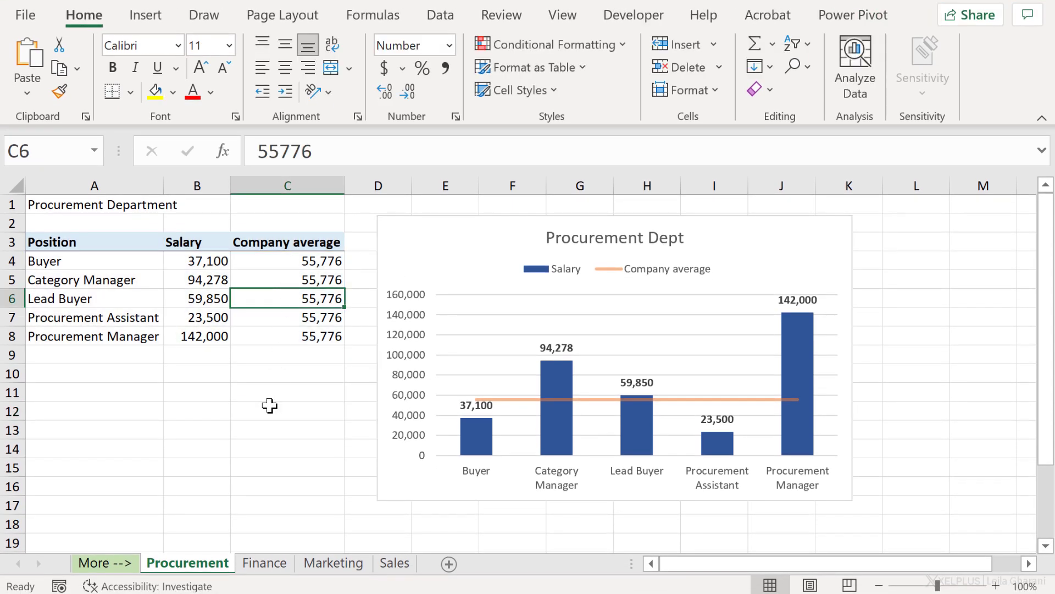
click(274, 572)
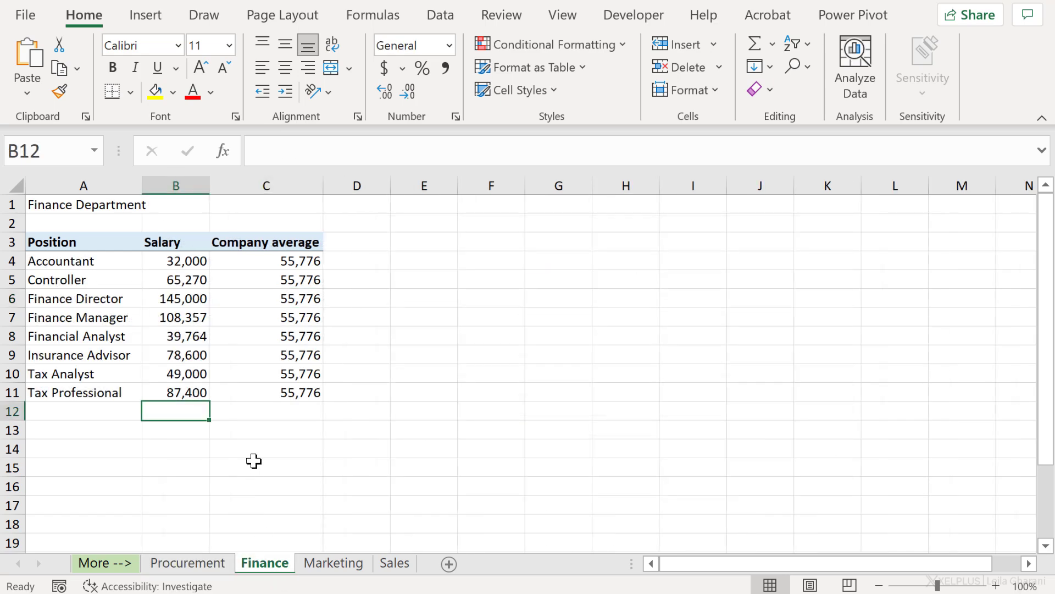
click(308, 566)
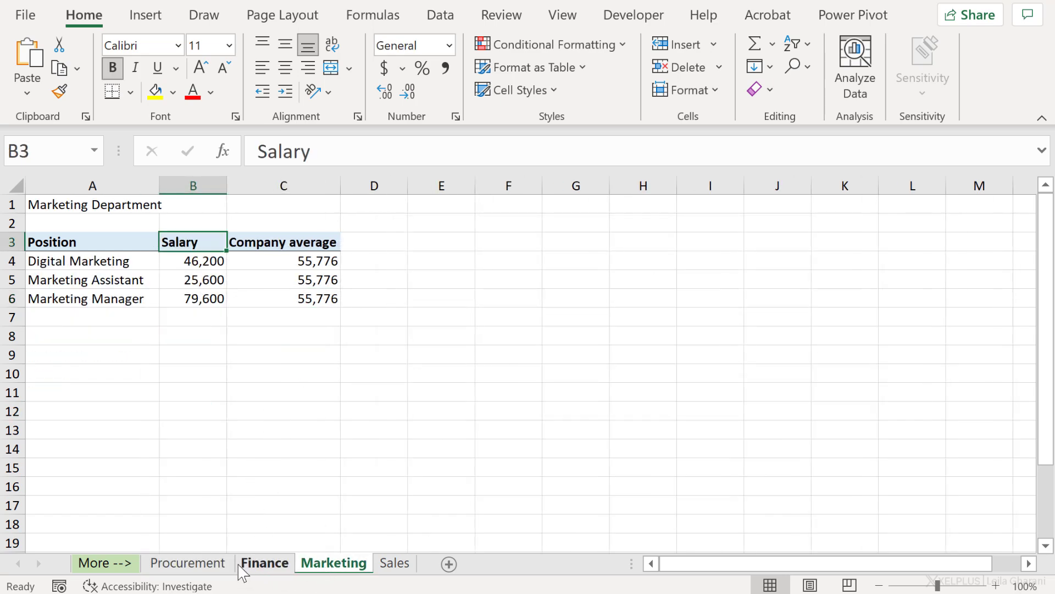
click(210, 566)
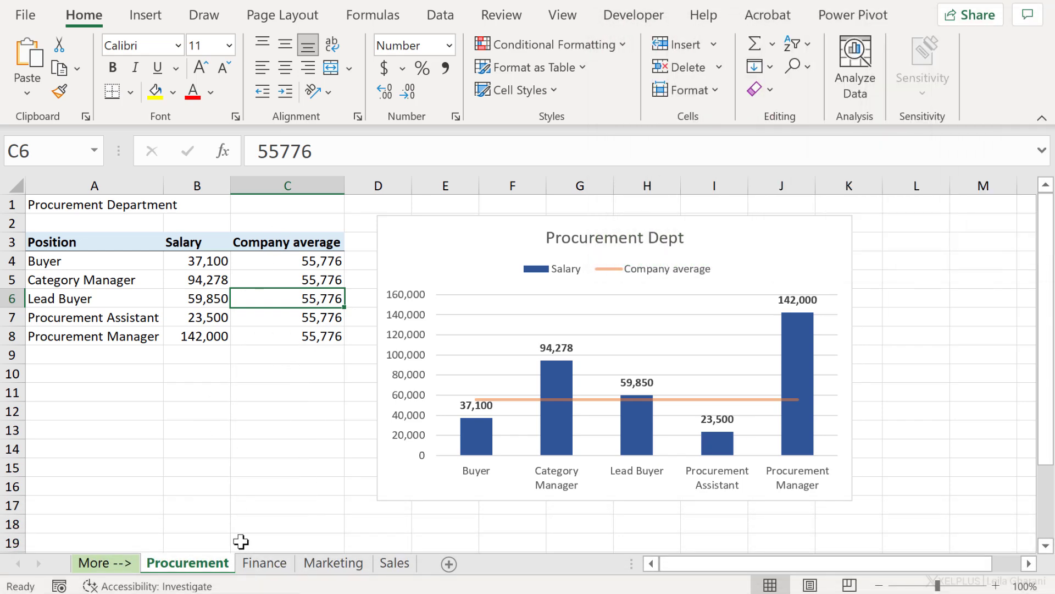
click(261, 562)
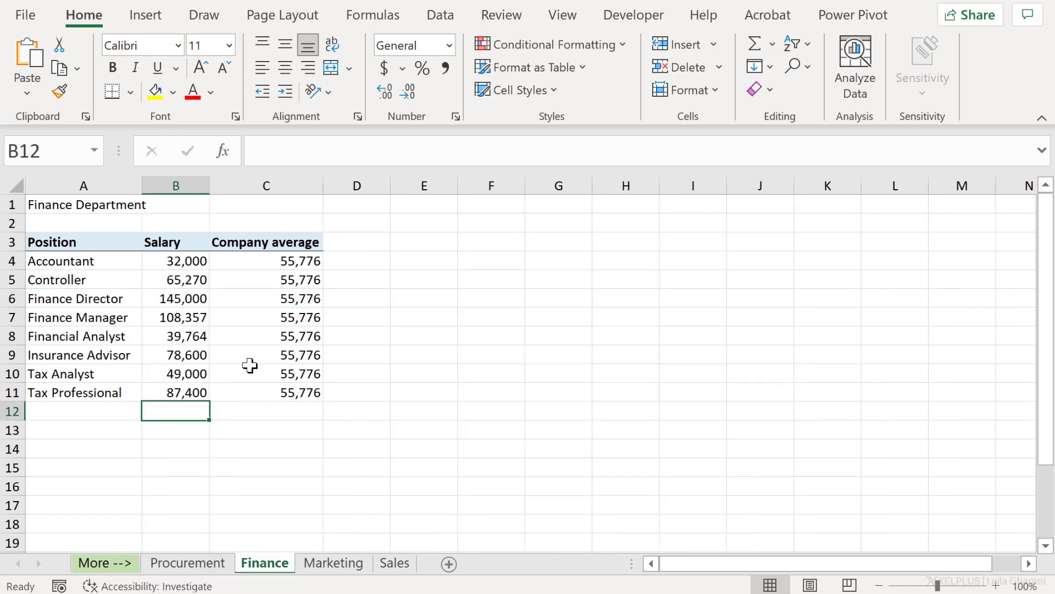
click(191, 313)
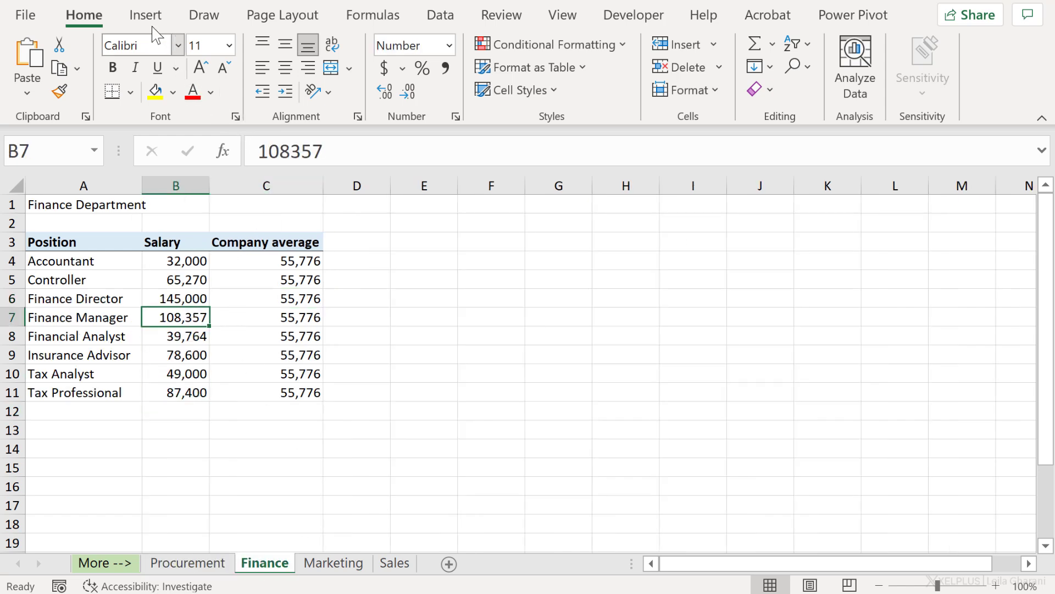
- Run the CreateChart macro for Finance, place the chart beside the table, then go to Marketing
click(561, 14)
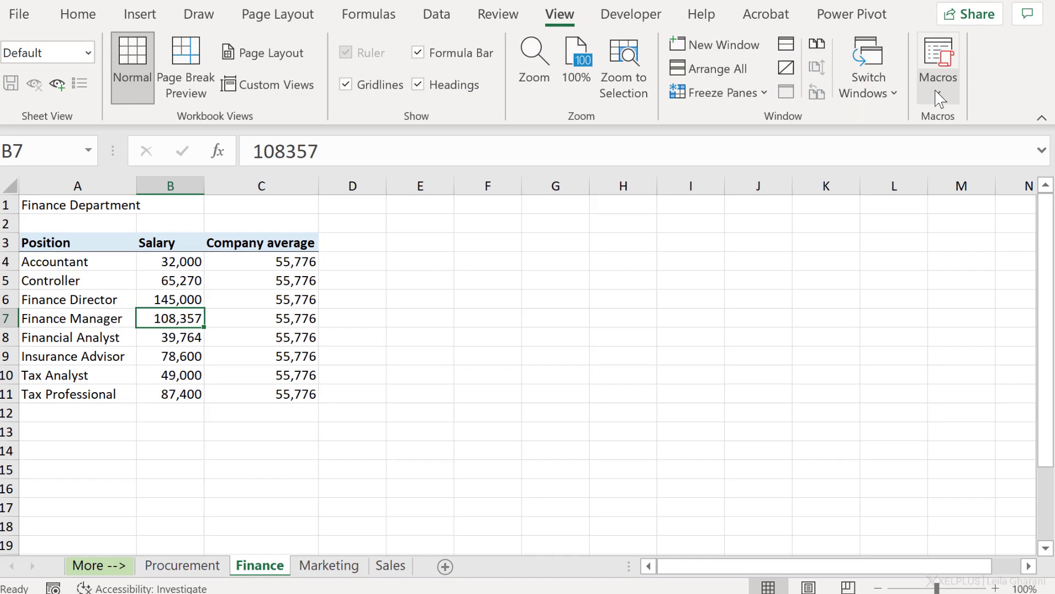
click(940, 94)
click(984, 117)
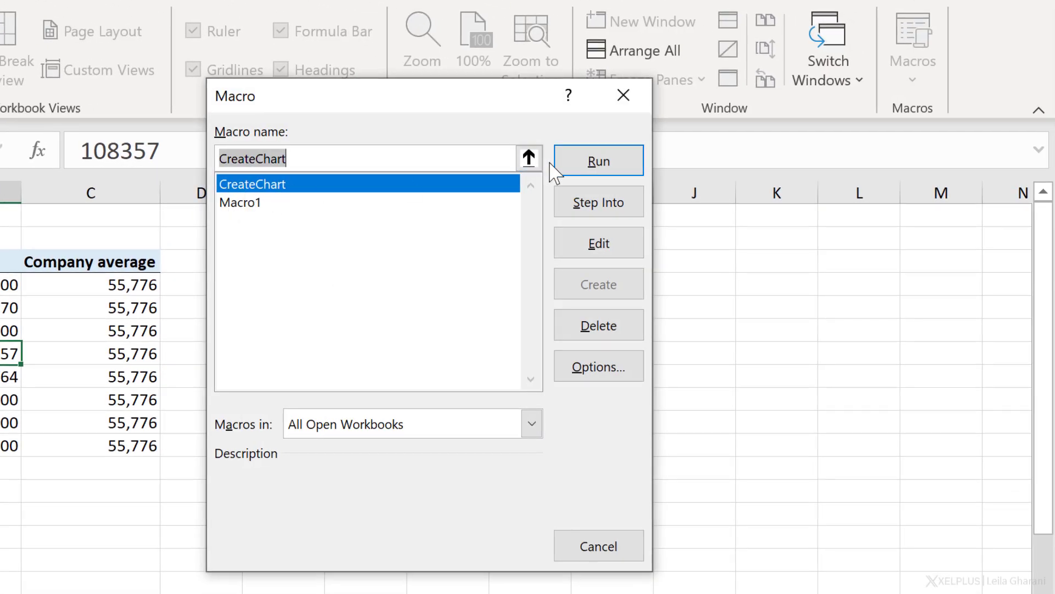
click(570, 161)
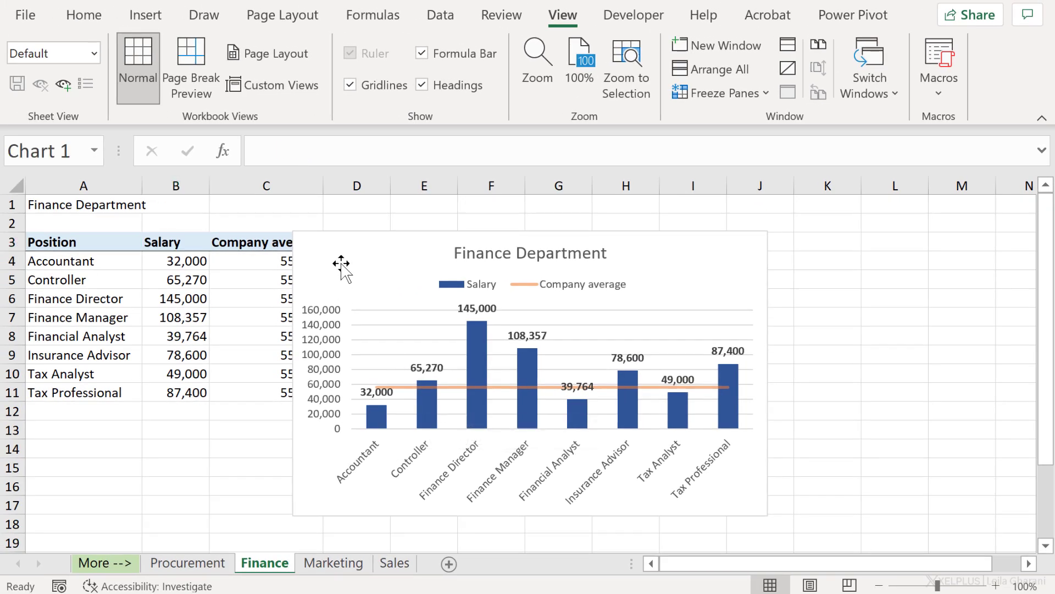
drag(340, 291, 418, 272)
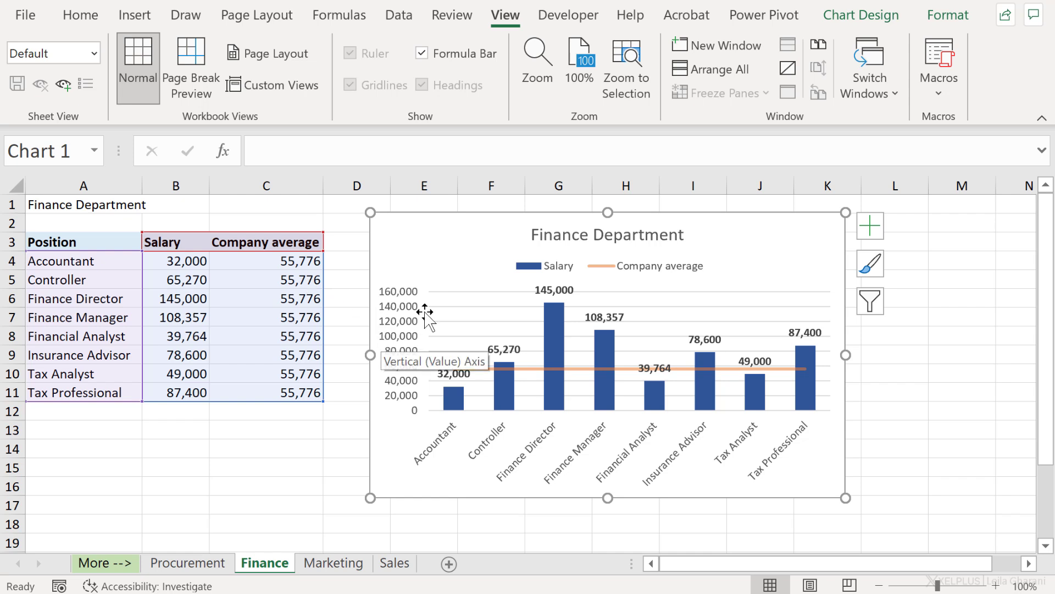
click(304, 563)
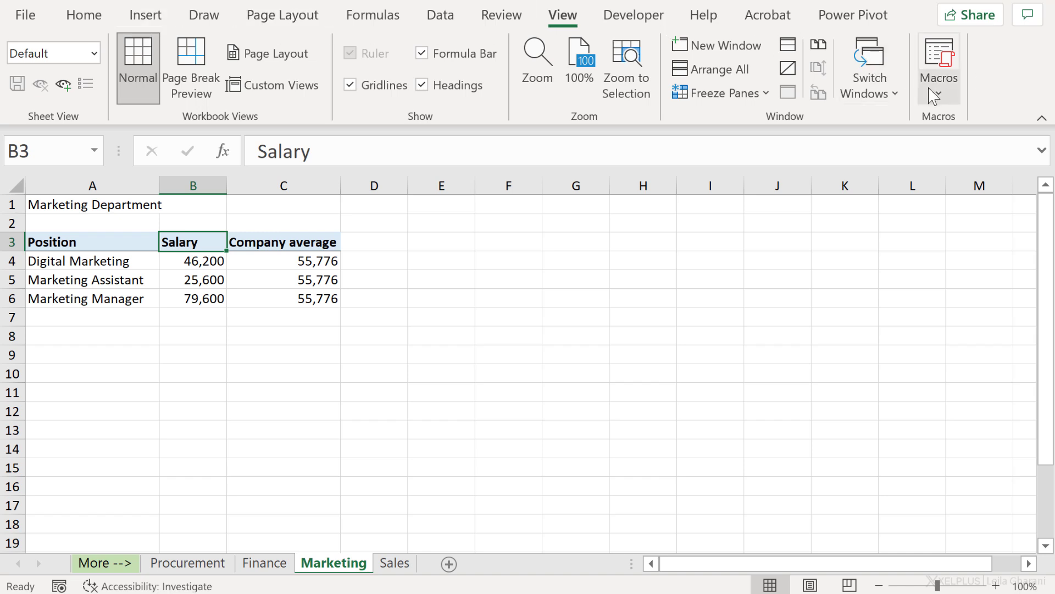
- Draw a rectangle over E3:F4 labelled 'Insert Chart', widened to fit the text
click(141, 22)
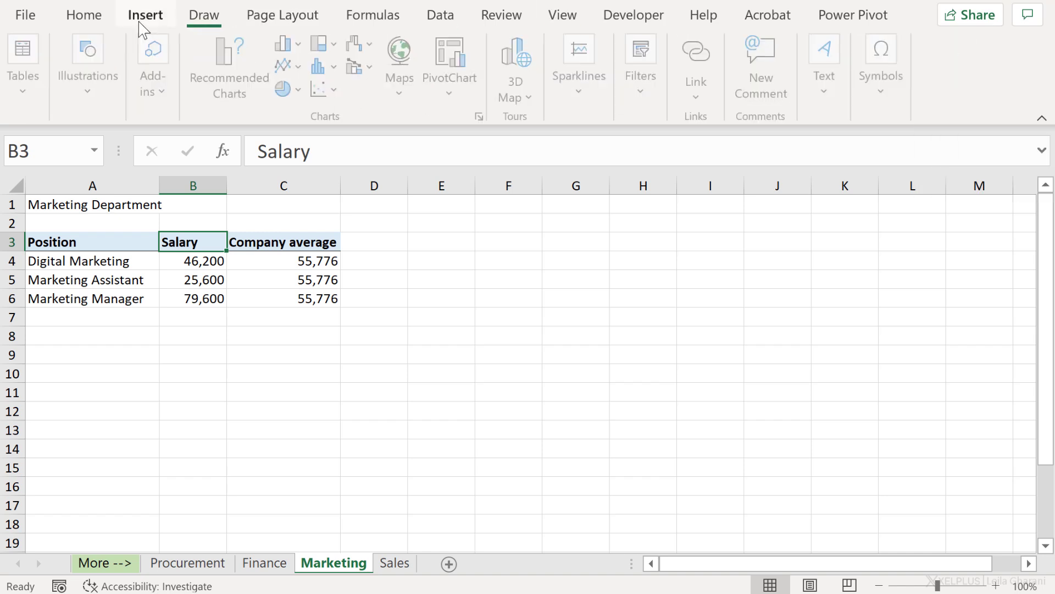
click(89, 80)
click(128, 181)
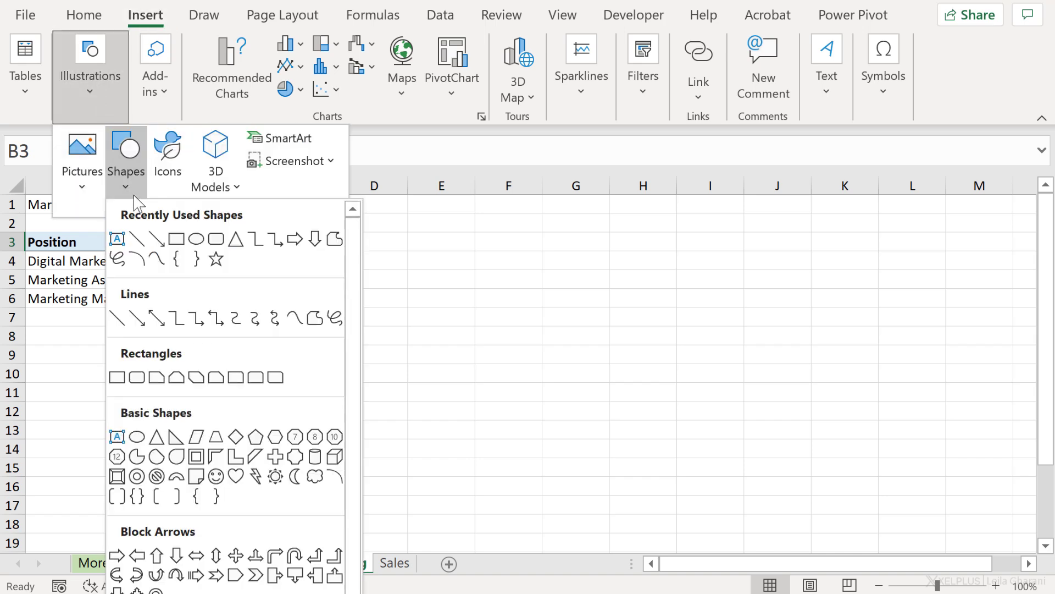
click(176, 239)
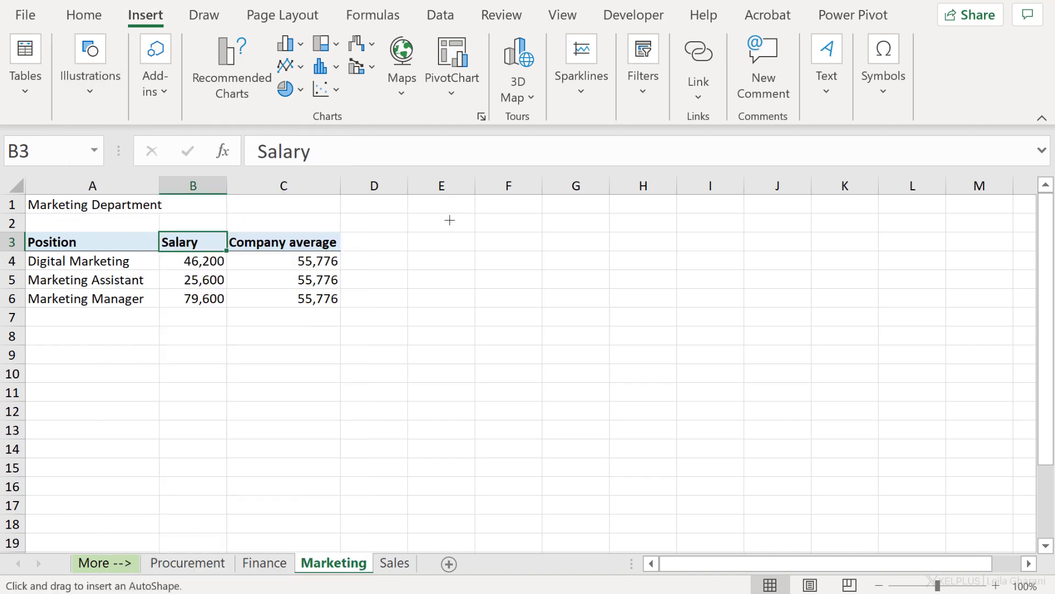
drag(449, 220, 536, 256)
right_click(493, 240)
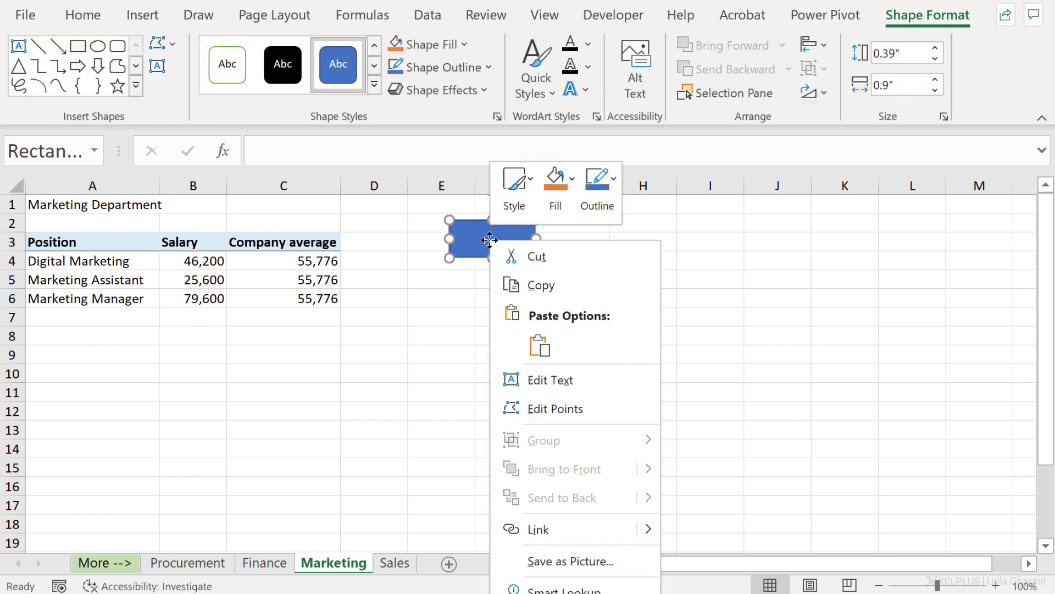
click(561, 380)
text(Insert Chart)
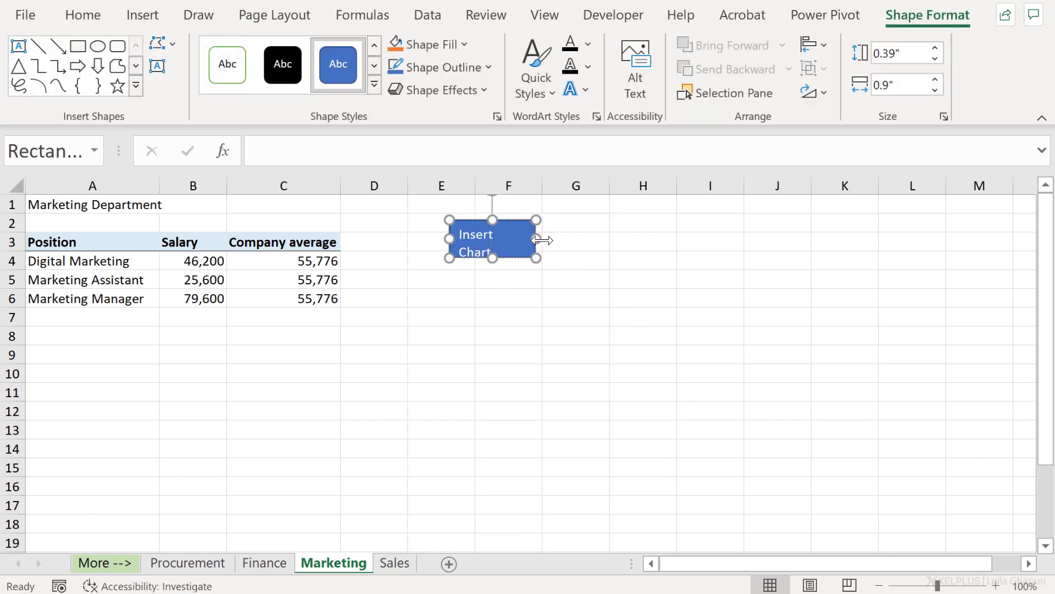
drag(541, 240, 559, 240)
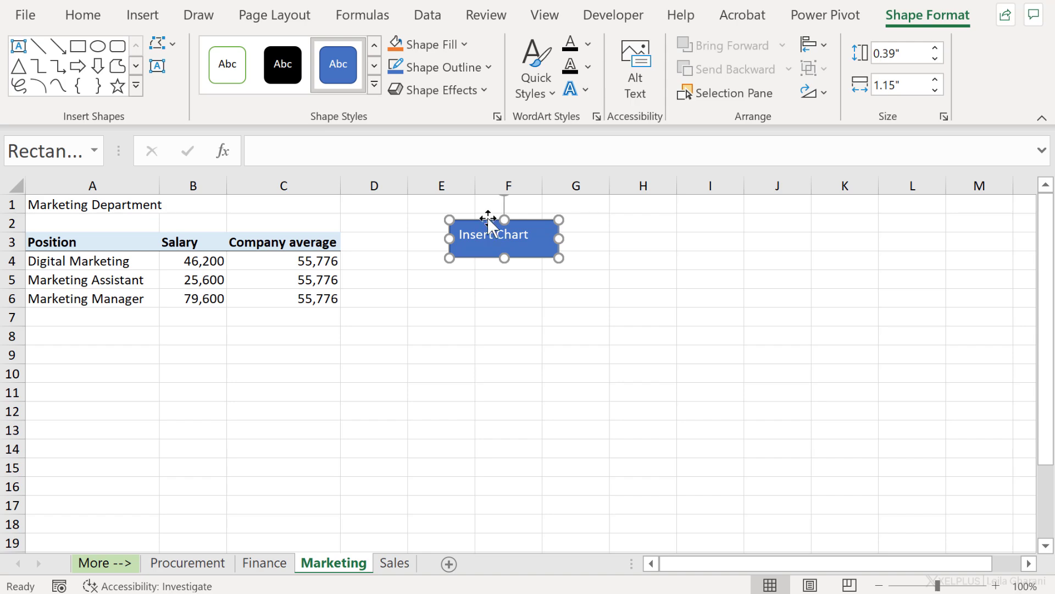
- Assign the CreateChart macro to the Insert Chart button
right_click(488, 220)
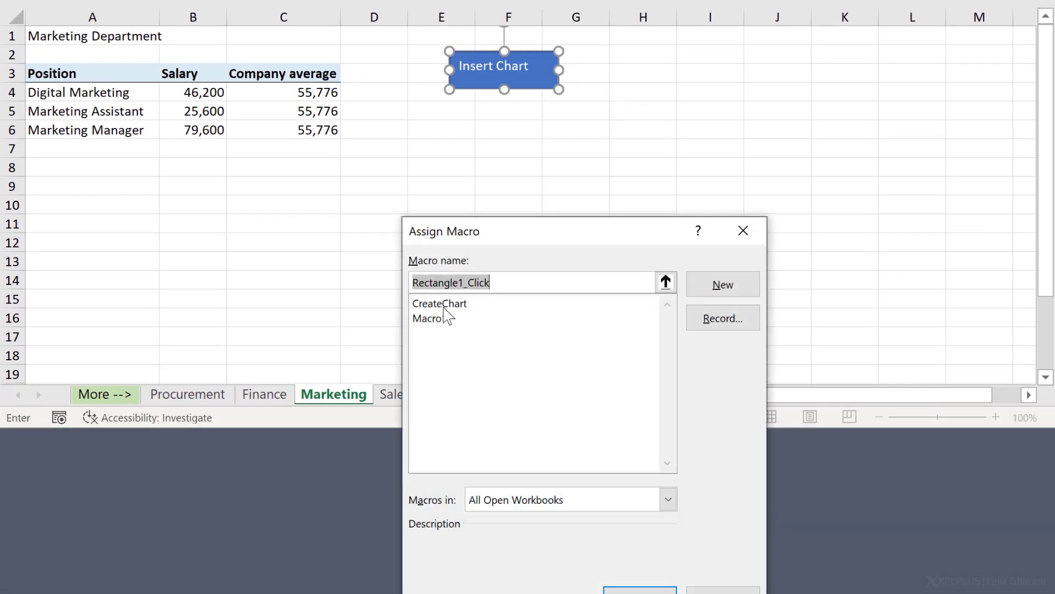
click(473, 303)
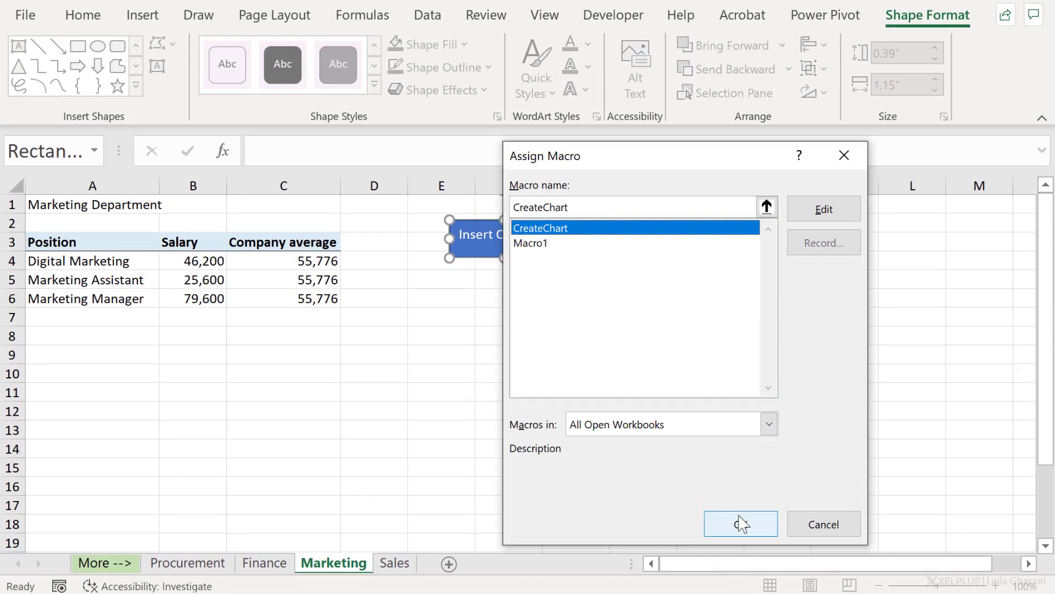
click(740, 523)
click(498, 302)
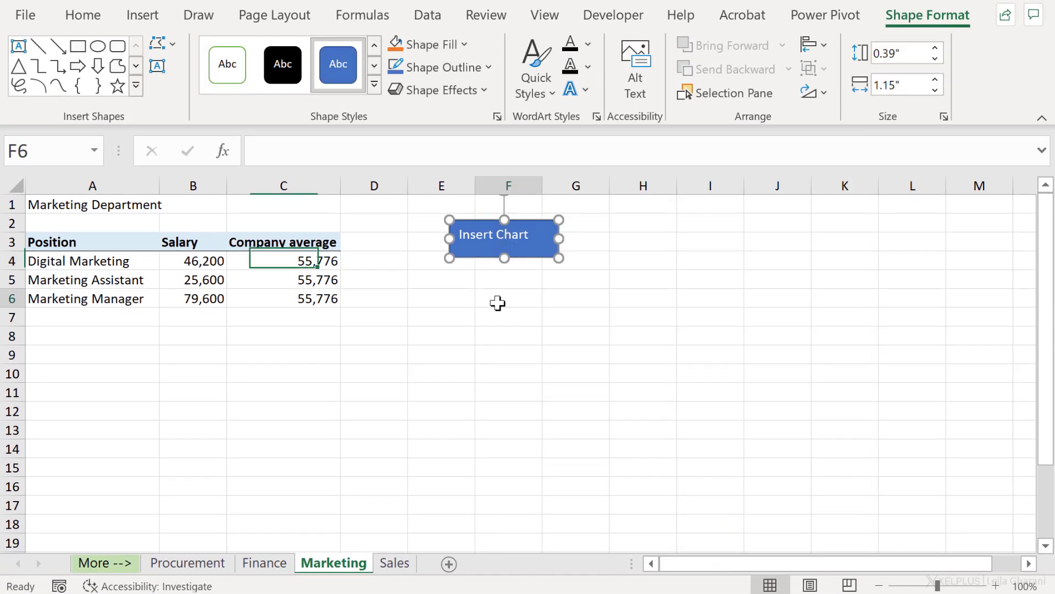
- Generate the Marketing chart from the button and move it to the right
click(540, 256)
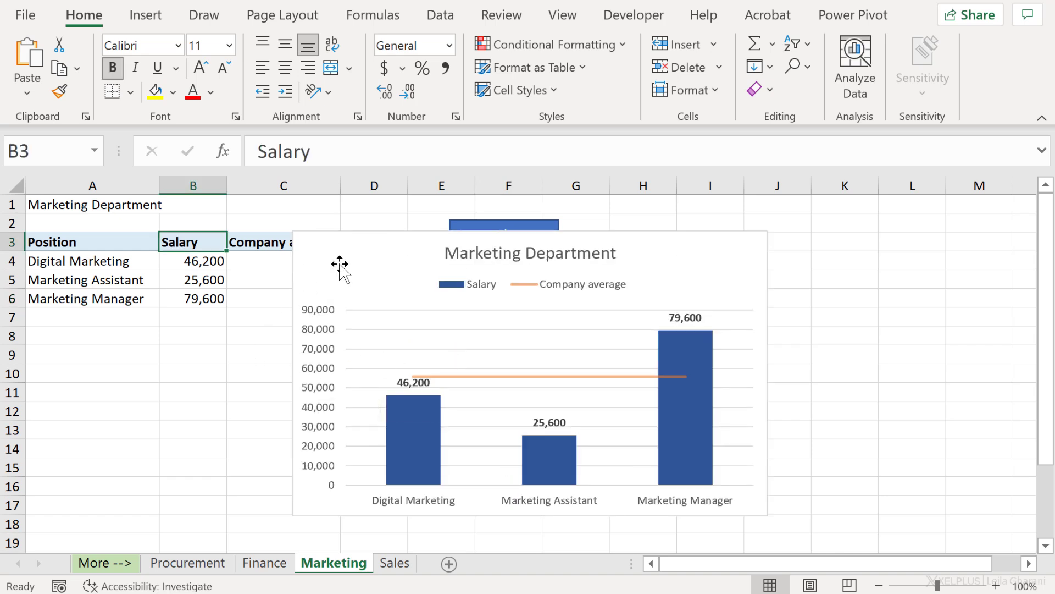
drag(352, 263, 540, 273)
click(121, 319)
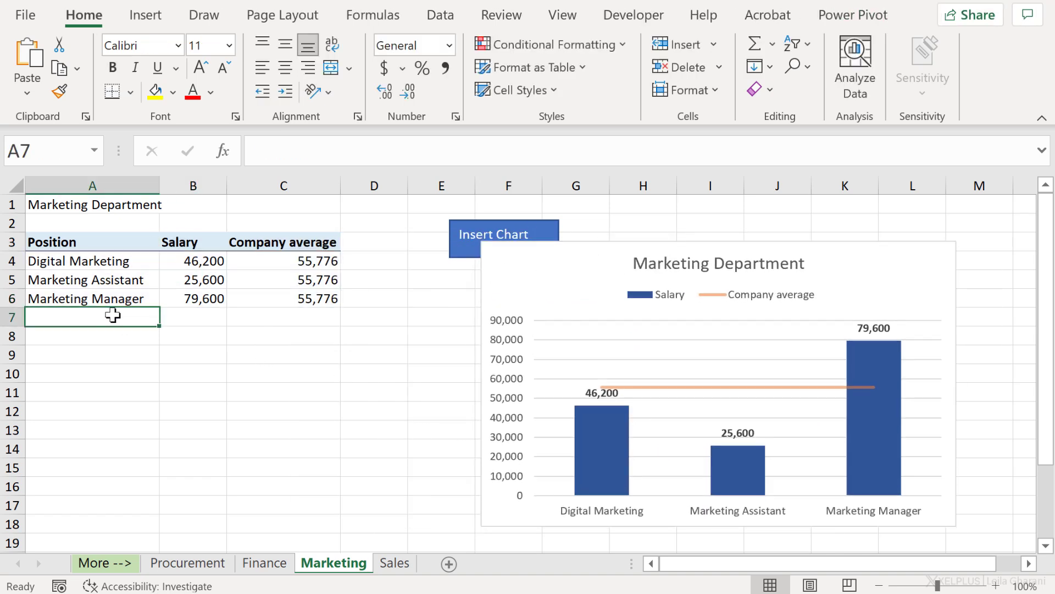
- Copy the Marketing rows A4:C6 and paste them into A7:C9
drag(117, 266, 281, 311)
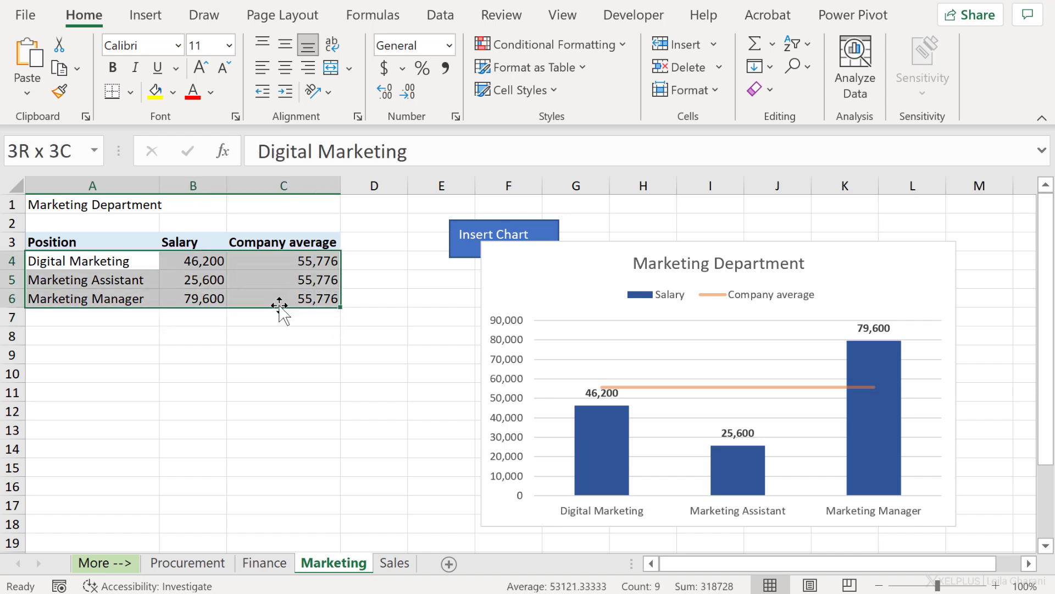
key(ctrl+c)
click(97, 321)
key(ctrl+v)
click(201, 352)
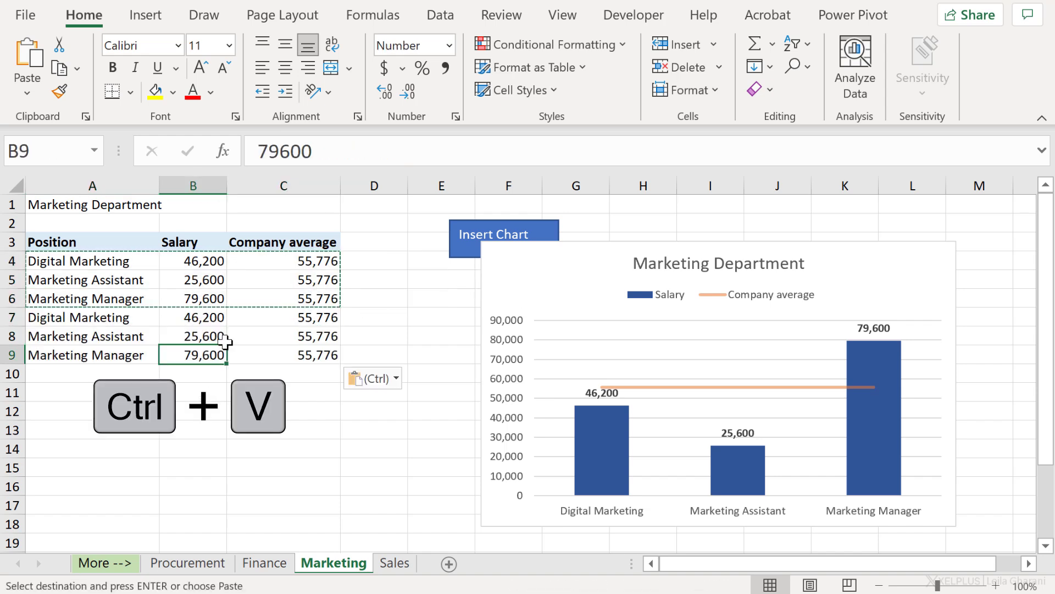
- Replace the old Marketing chart with a new one covering the enlarged table
click(530, 254)
key(Delete)
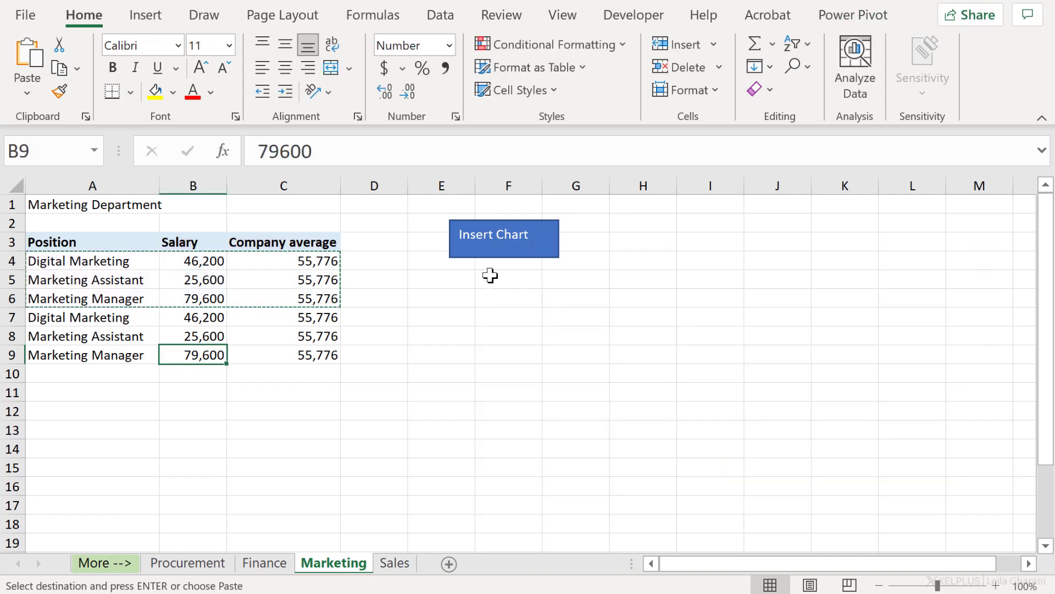
click(482, 251)
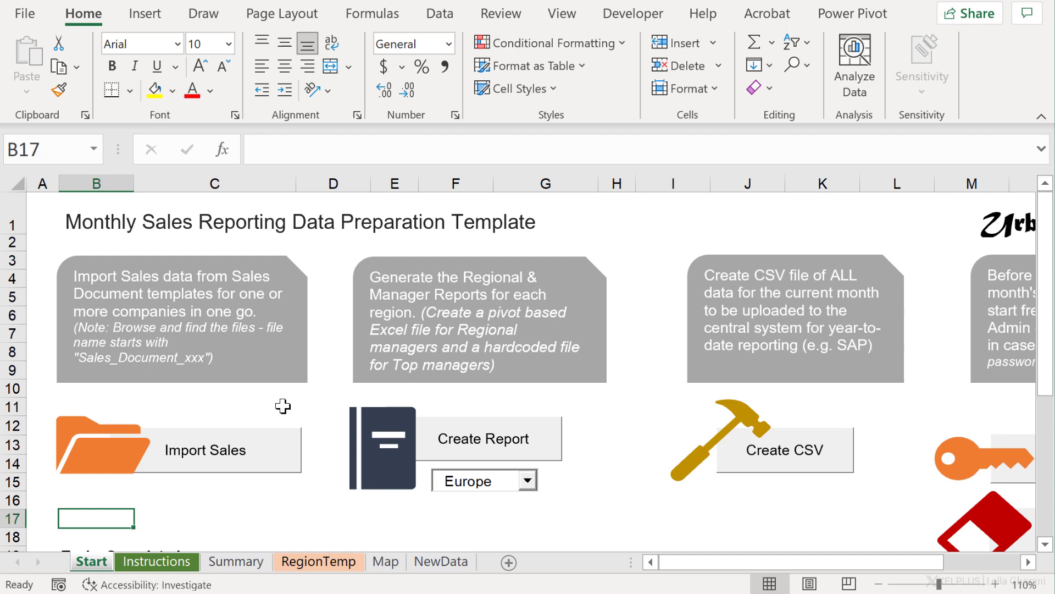
- Import Sales_Document_LucasBasics.xlsx so Tasks Completed logs data imported for 1040DE
scroll(283, 406, down, 2)
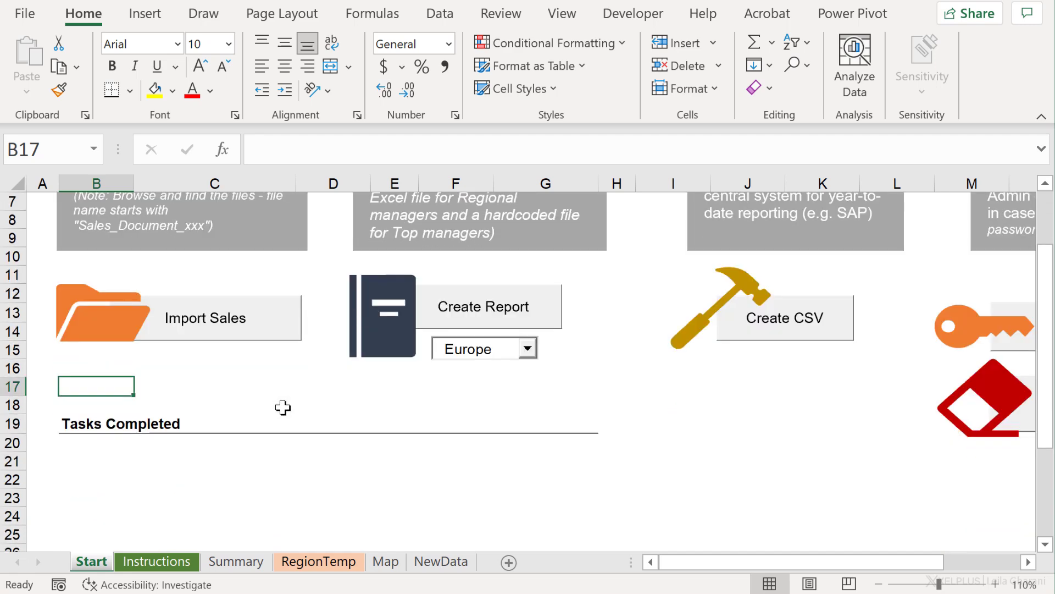
click(187, 328)
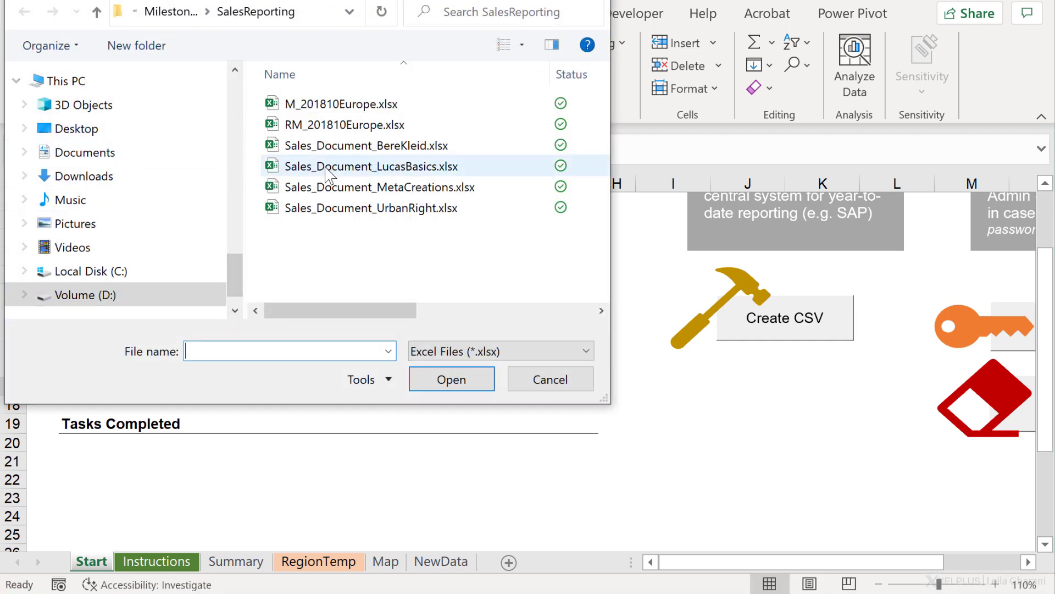
click(354, 146)
click(409, 166)
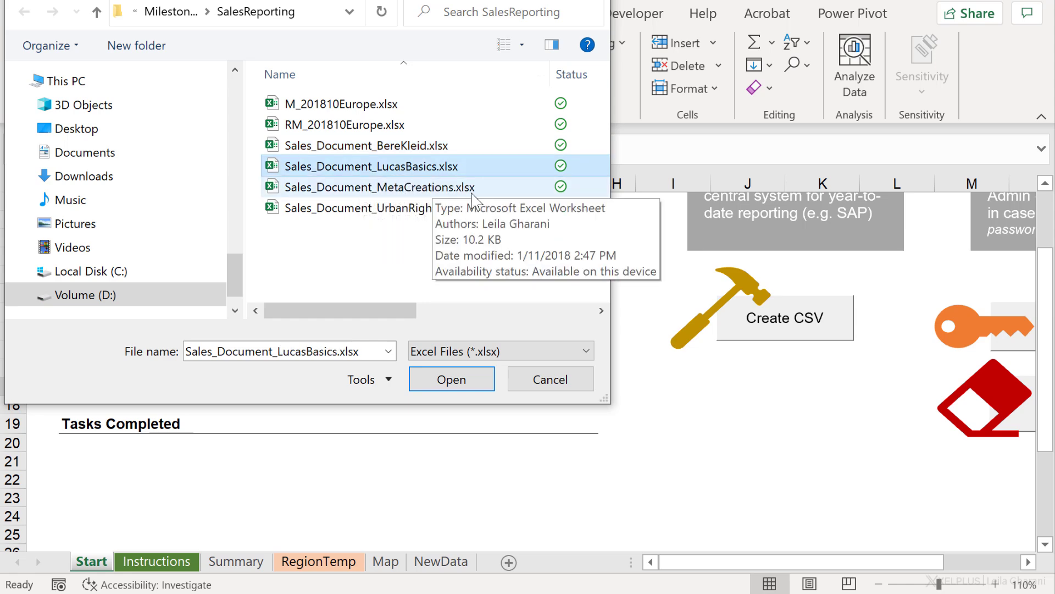
click(449, 378)
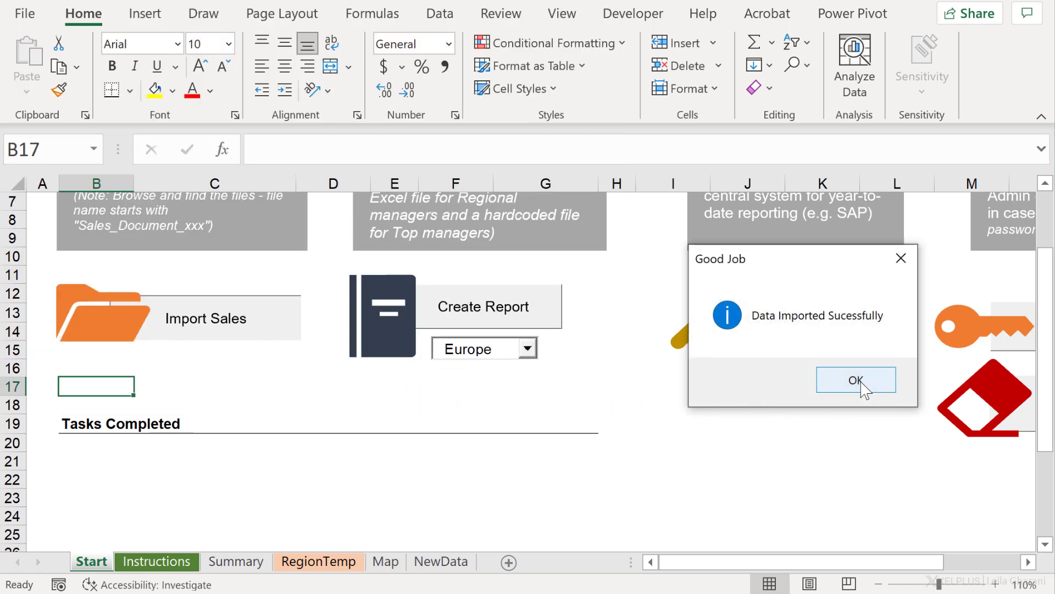
click(856, 380)
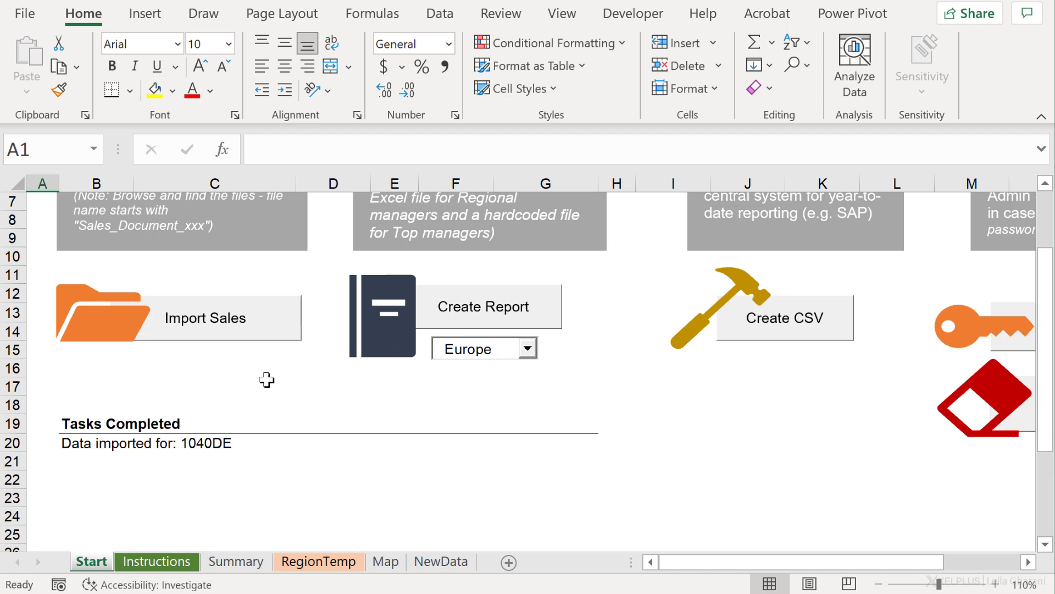
scroll(256, 398, up, 1)
scroll(256, 398, up, 3)
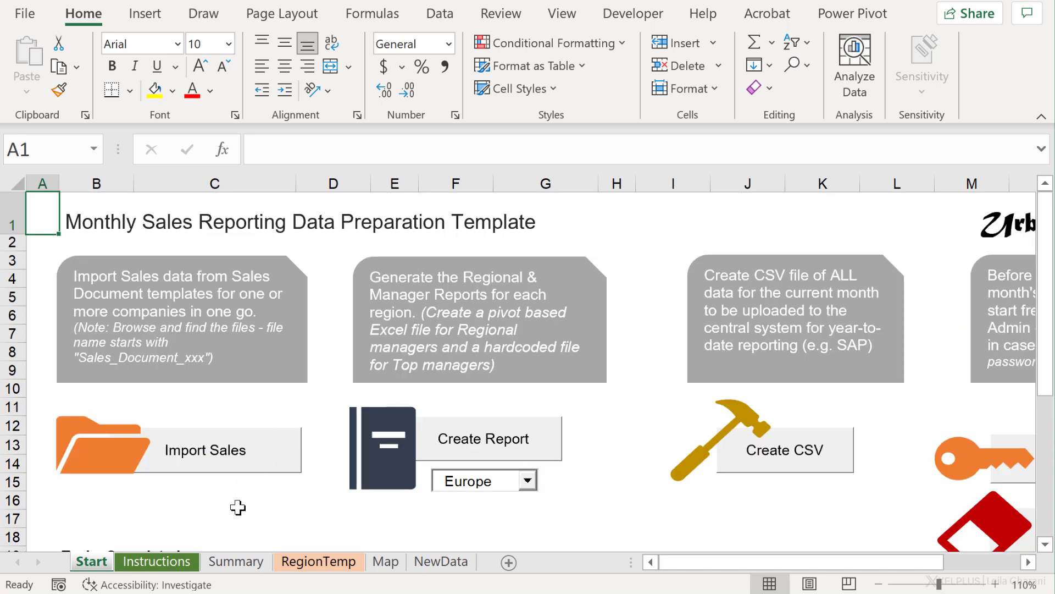
click(255, 507)
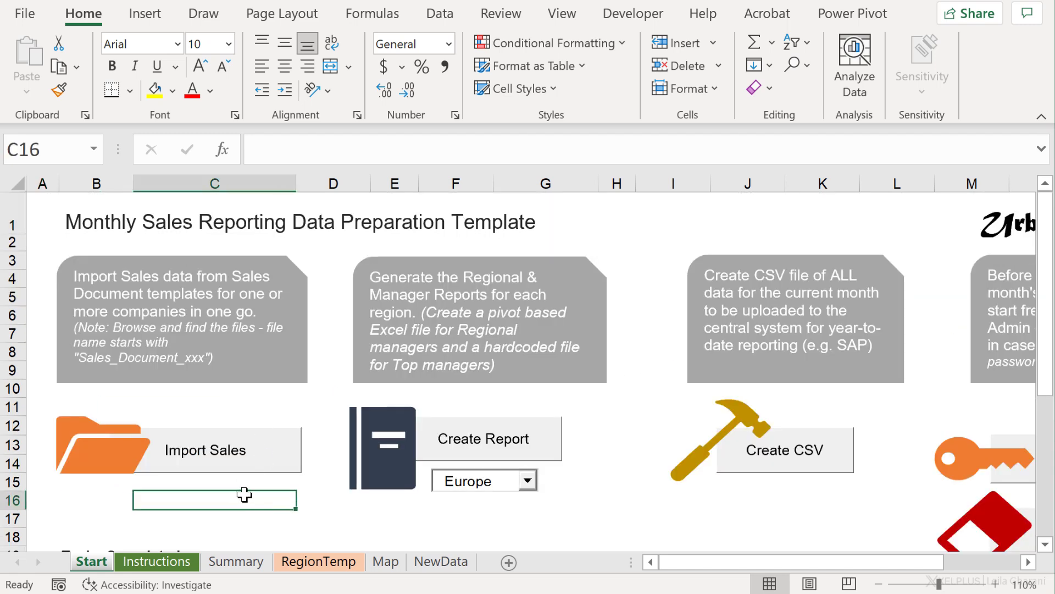
- Open the Import module in the VBA editor and highlight Import_Sales's variable declarations
key(alt+F11)
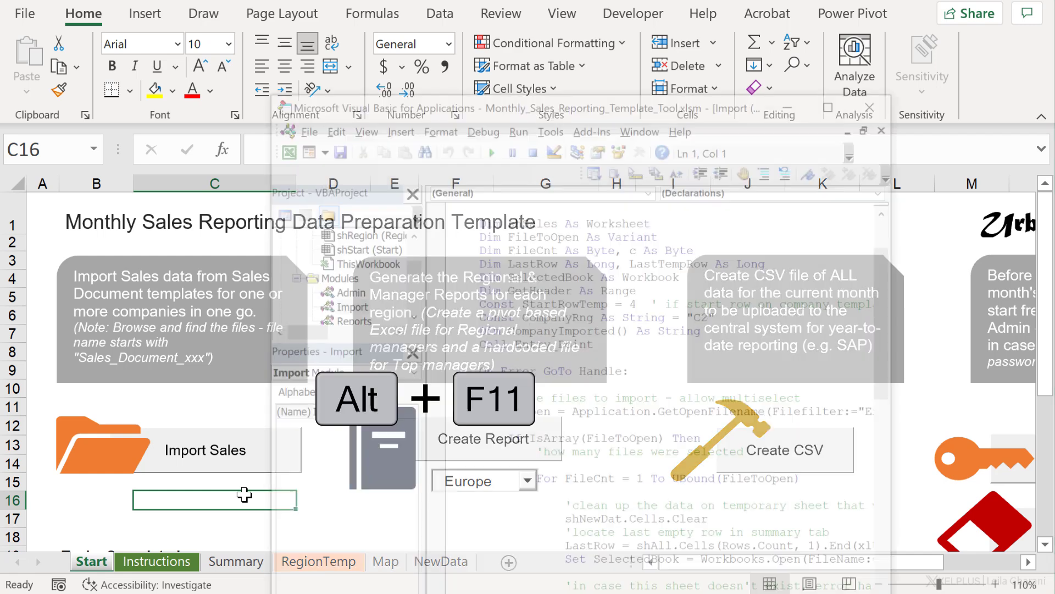
click(380, 201)
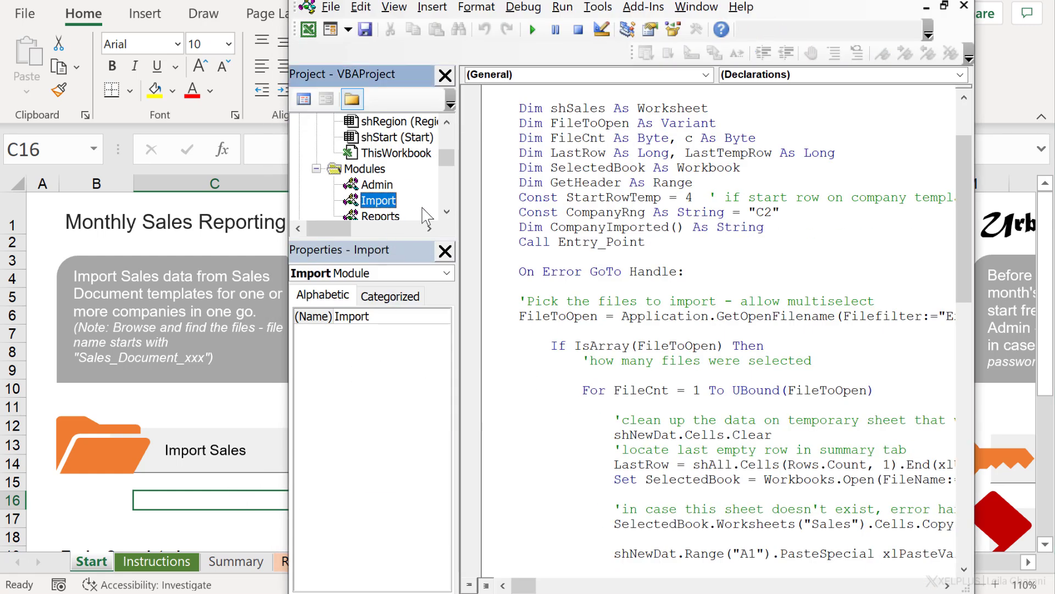
scroll(652, 245, up, 2)
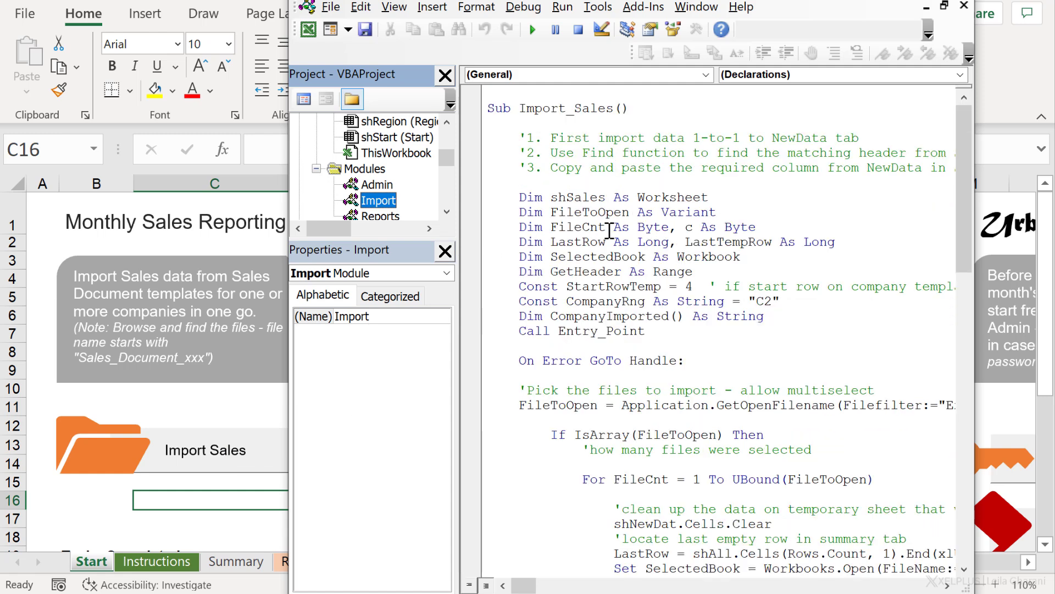
drag(517, 201, 781, 331)
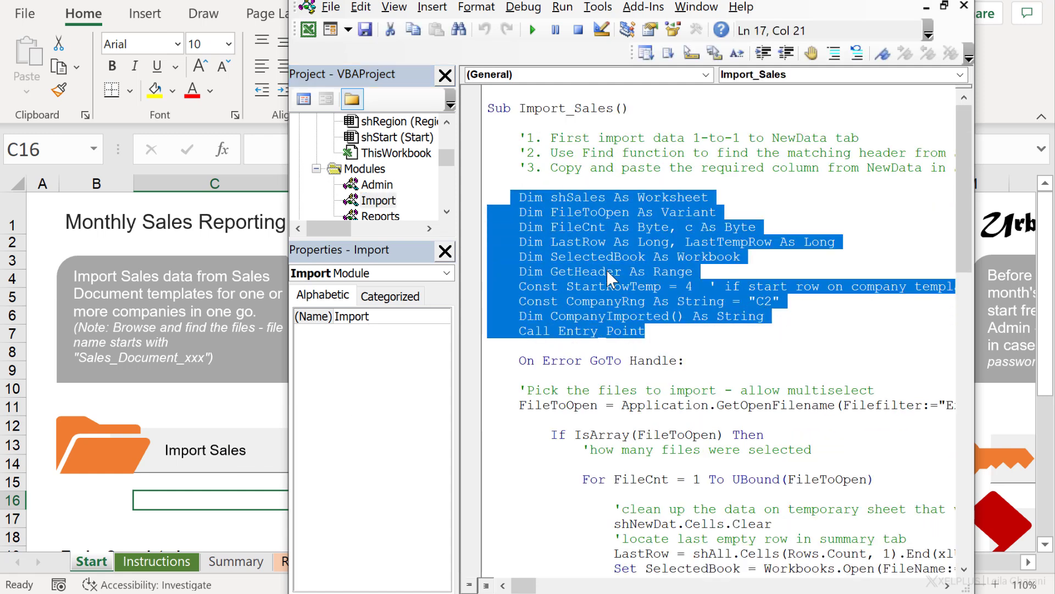
- Scroll through the Import_Sales file-import loop and select the If keyword
scroll(610, 285, down, 3)
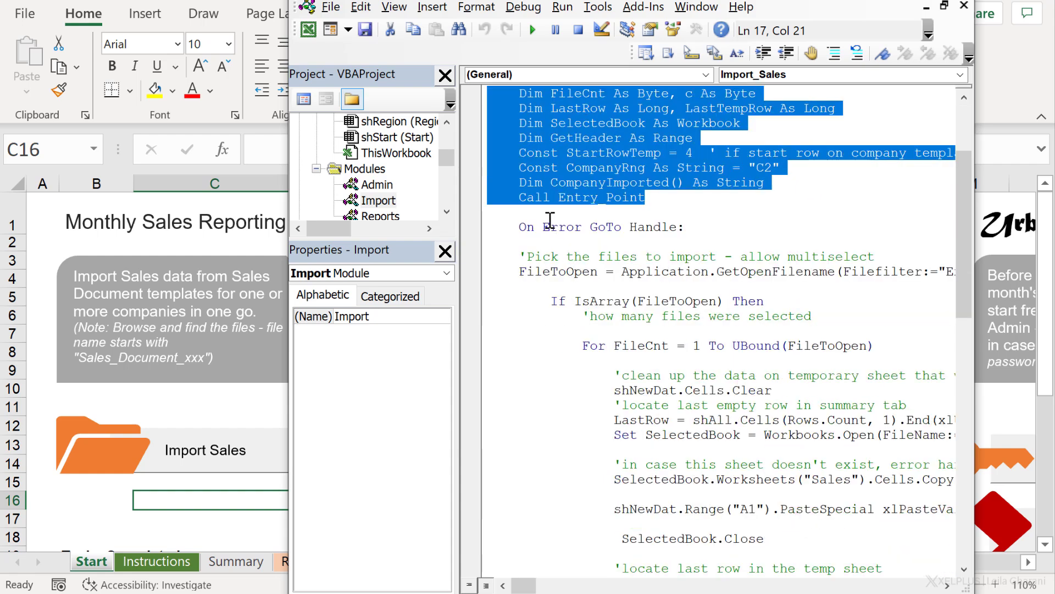
scroll(559, 297, down, 4)
scroll(570, 311, down, 2)
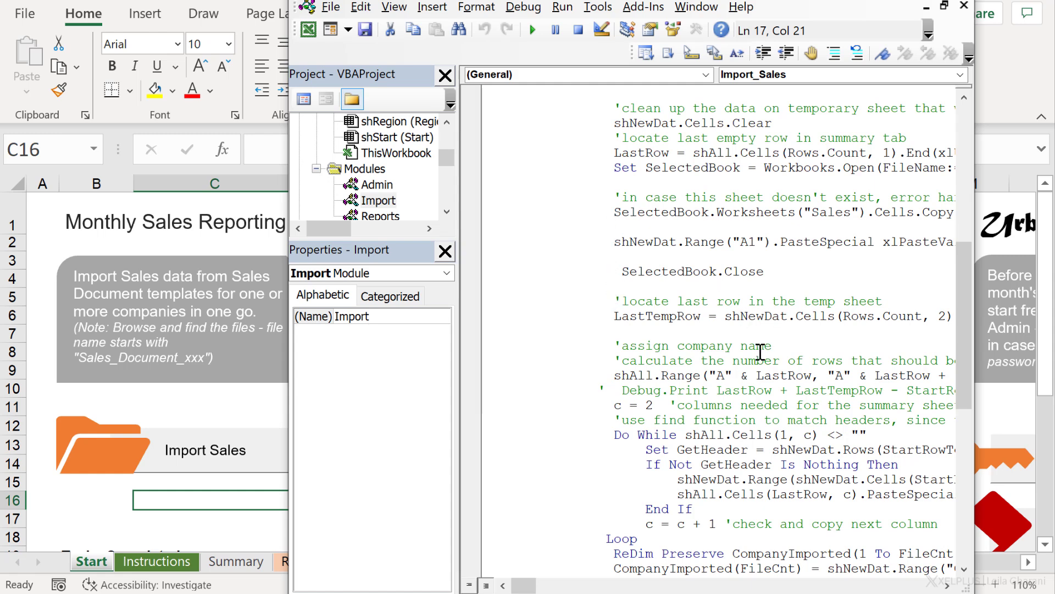
scroll(757, 352, up, 3)
scroll(735, 363, up, 2)
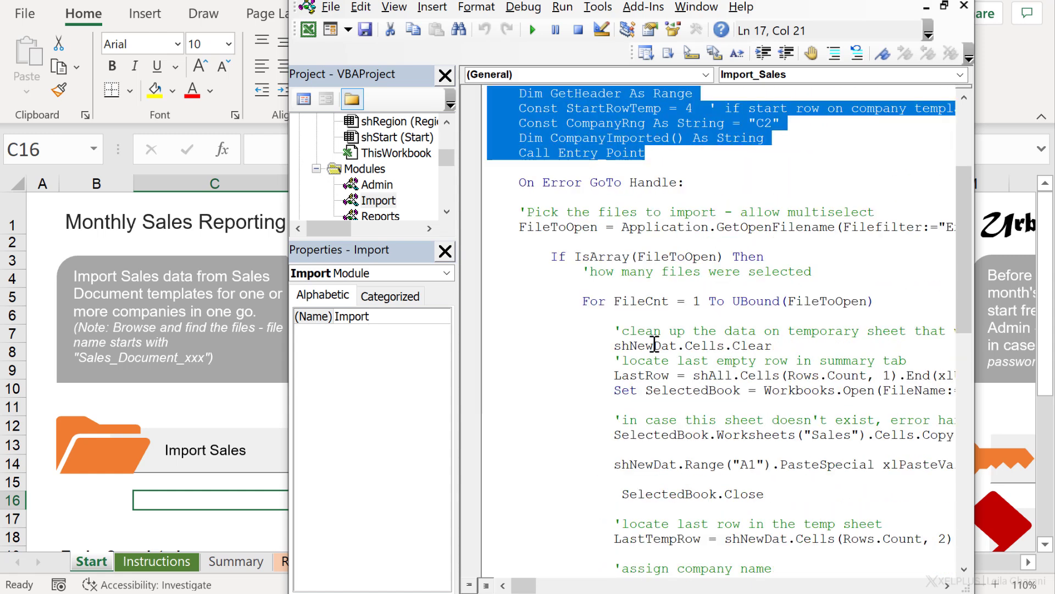
click(558, 256)
double_click(557, 256)
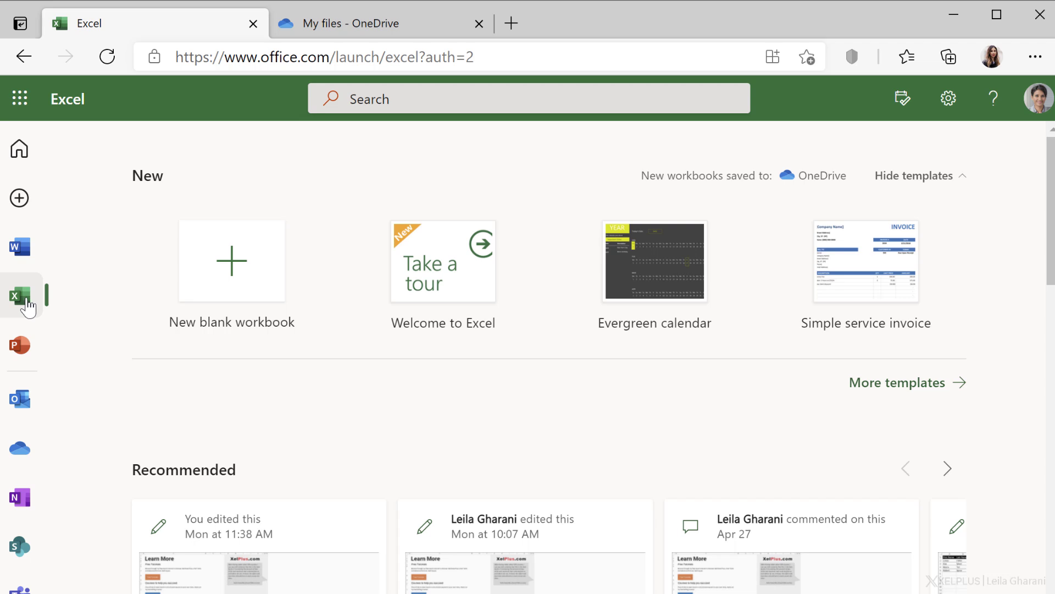
- Start a new blank workbook, Book 3, from the Excel start page
click(241, 271)
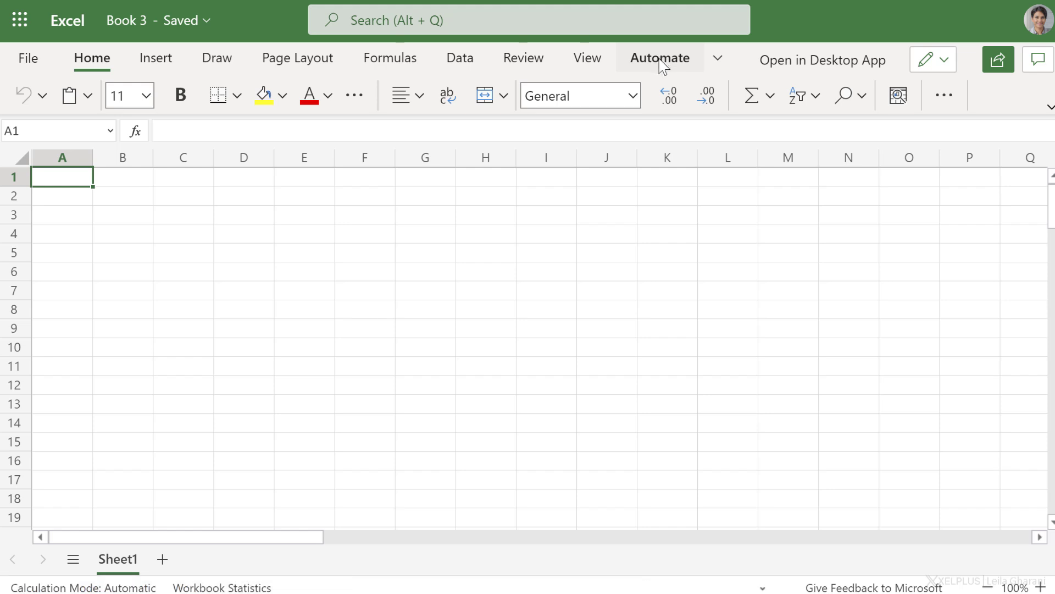
- Show the Automate tab's script commands for Book 3
click(663, 60)
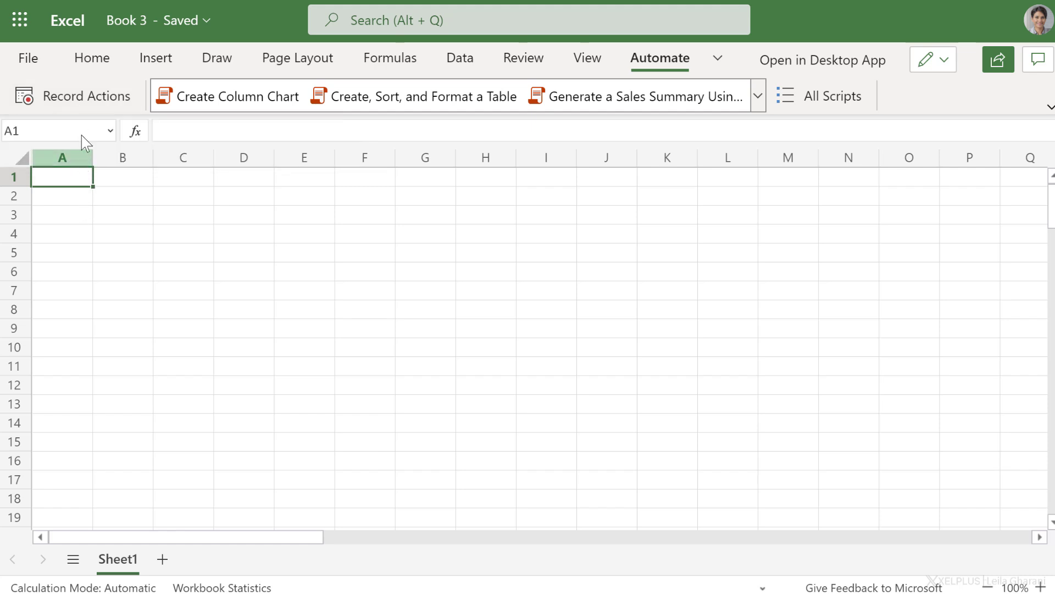
- Start recording actions and enter 'Title' in A1 and 'SubTitle' in A2
click(84, 99)
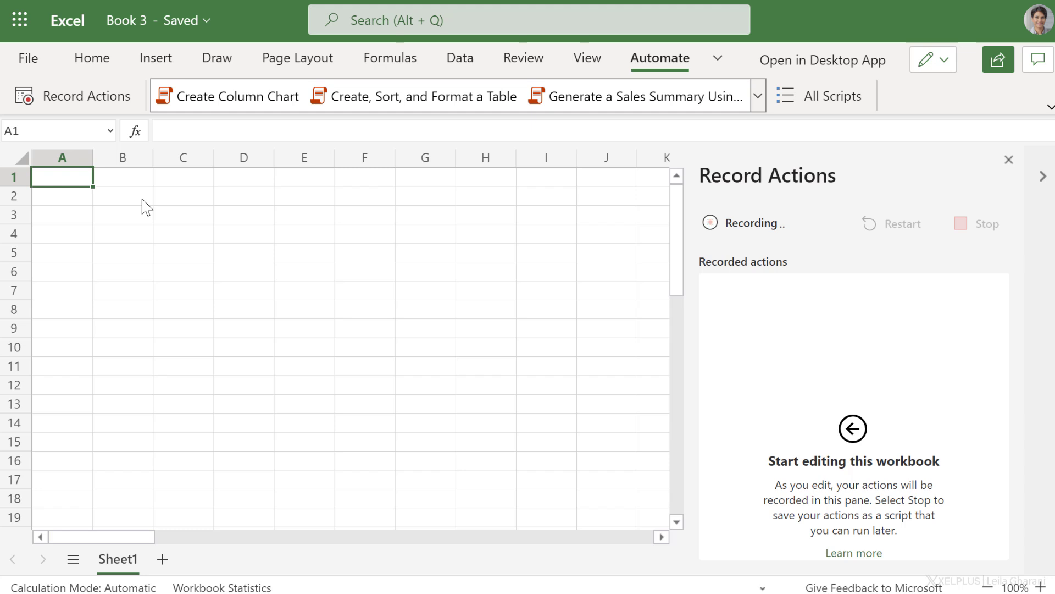
text(Title)
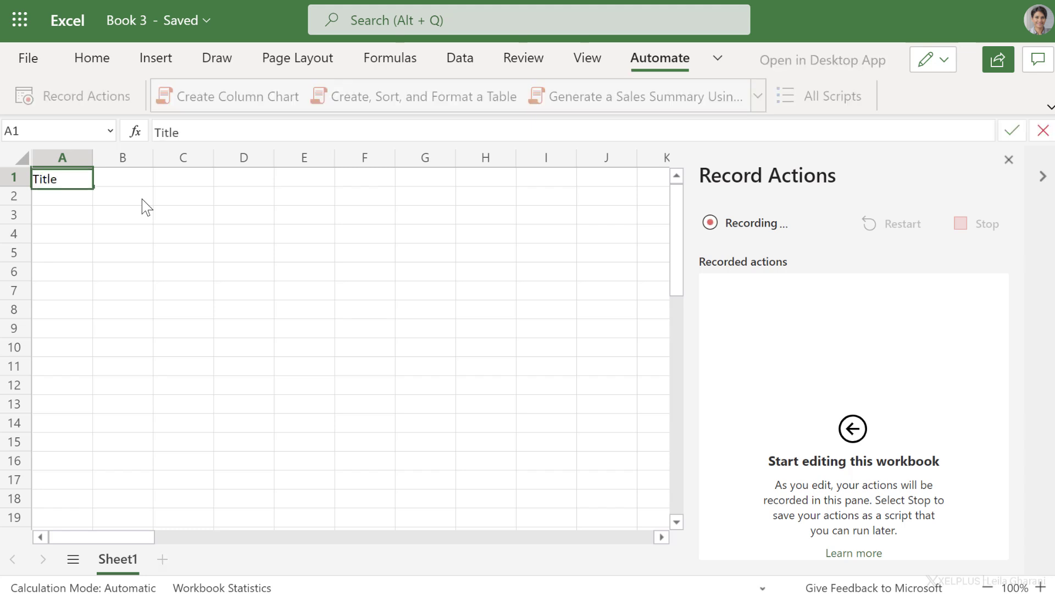
key(Return)
text(Sub)
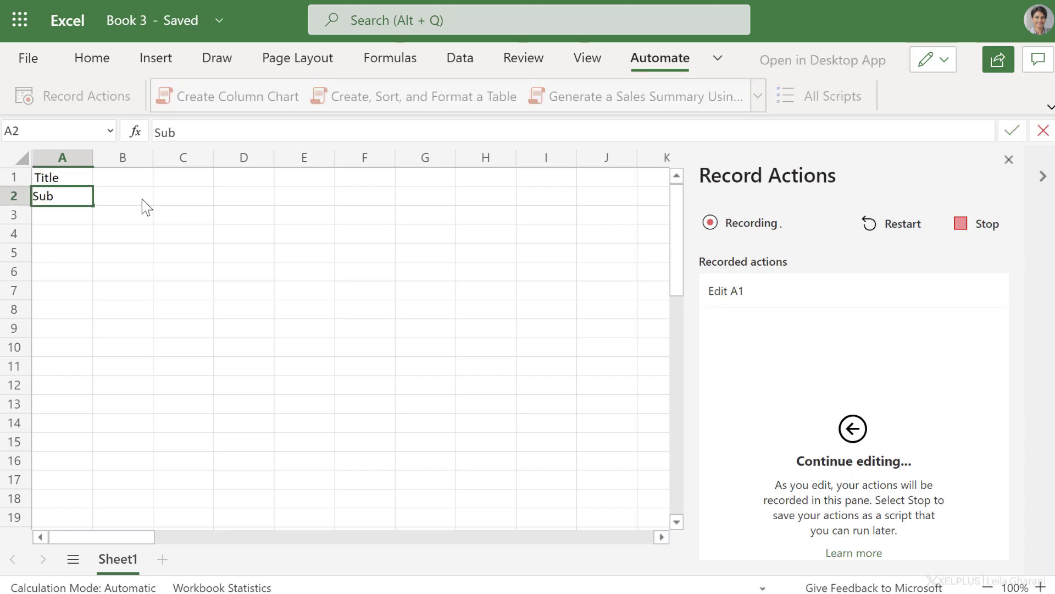
text(Title)
key(Return)
key(Up)
key(Up)
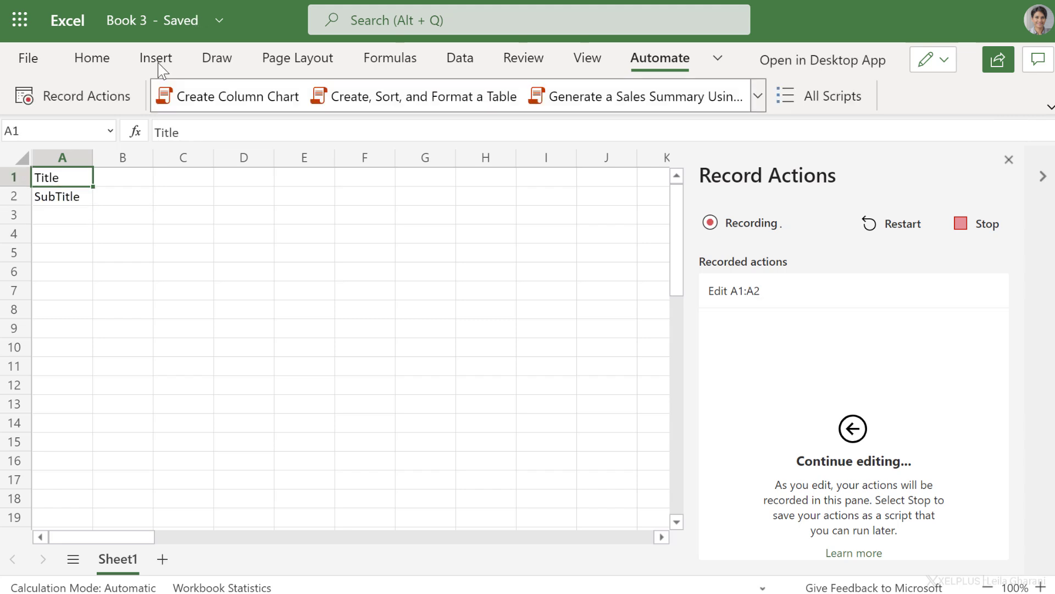
- Make Title bold, dark grey and 16 pt, with a bottom border under A1:D1
click(93, 57)
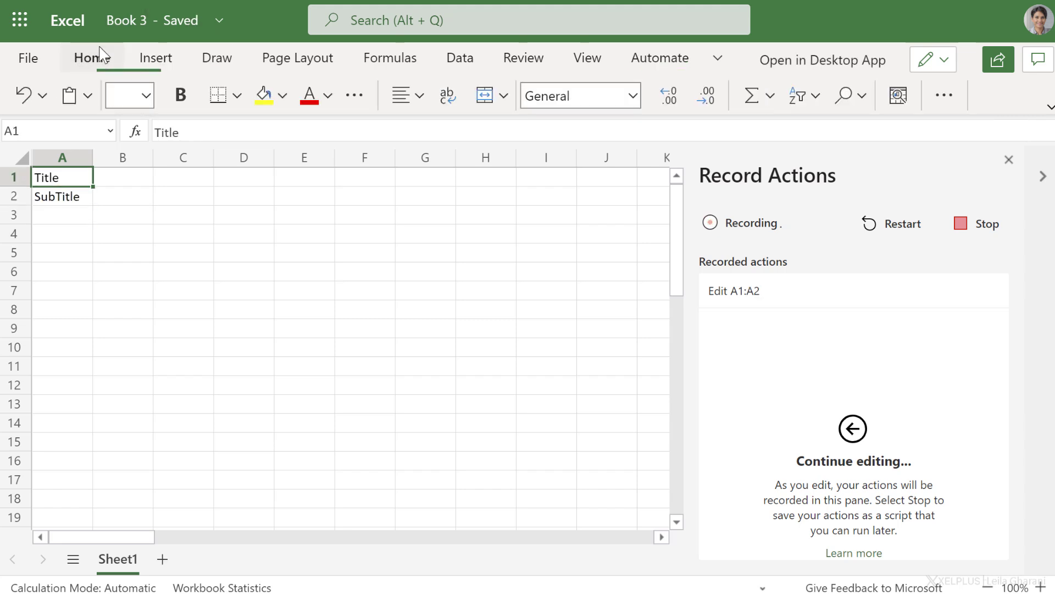
click(180, 95)
click(328, 97)
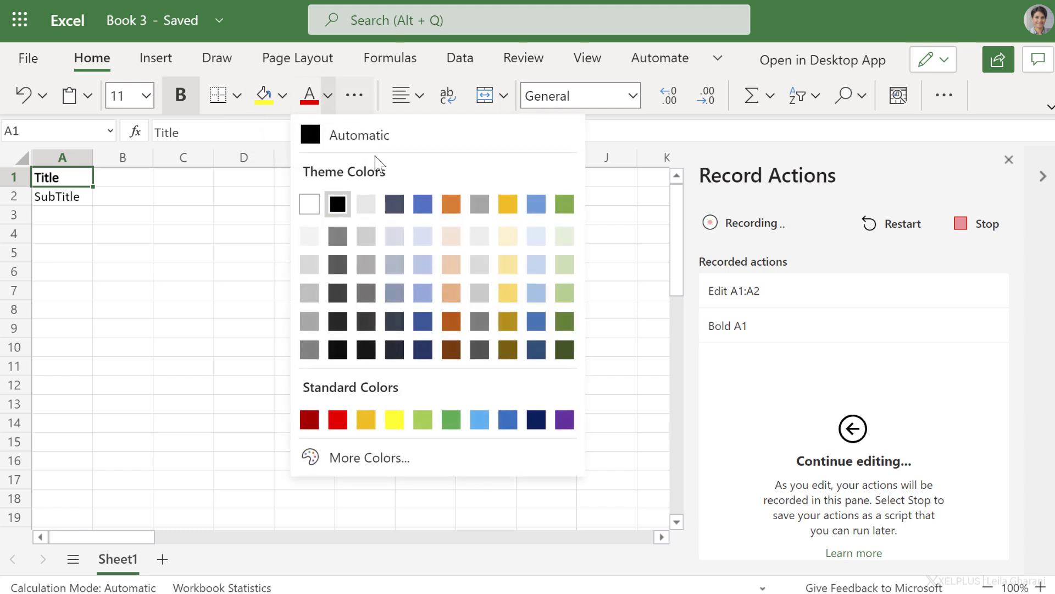
click(365, 321)
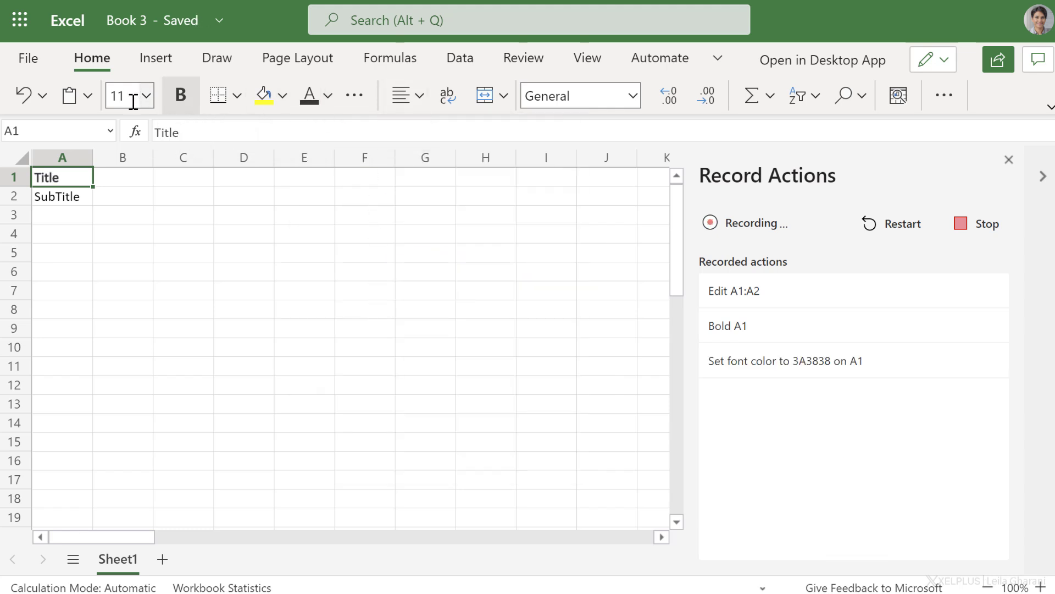
click(148, 107)
click(144, 302)
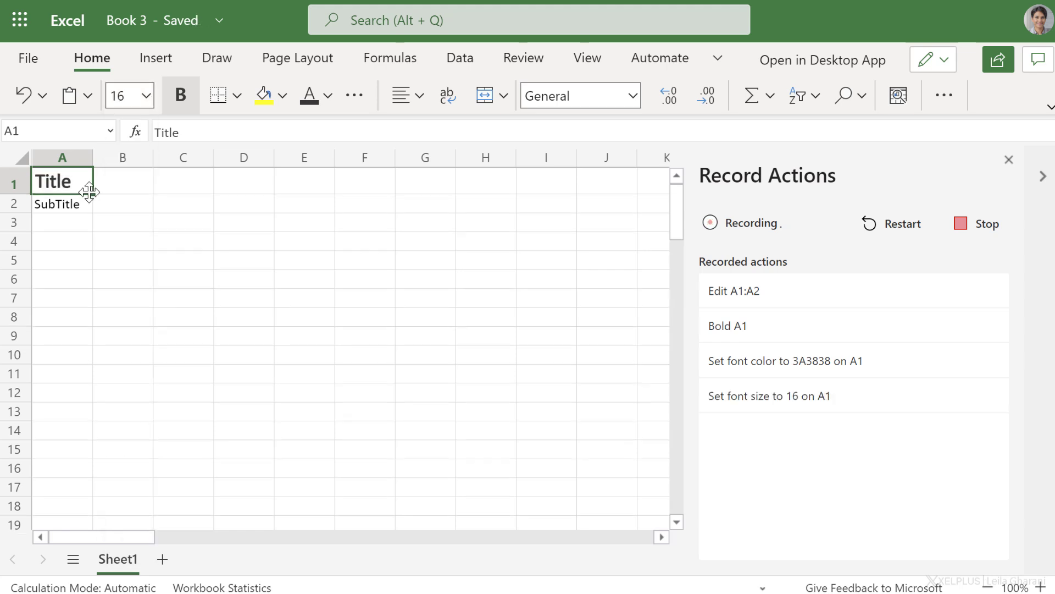
drag(83, 184, 242, 187)
click(220, 99)
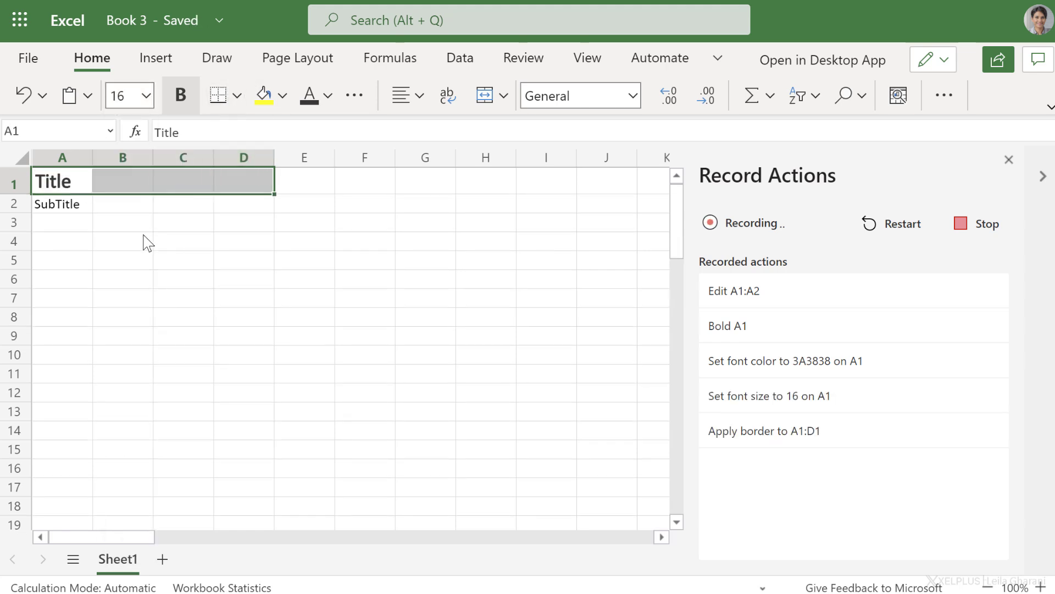
click(83, 207)
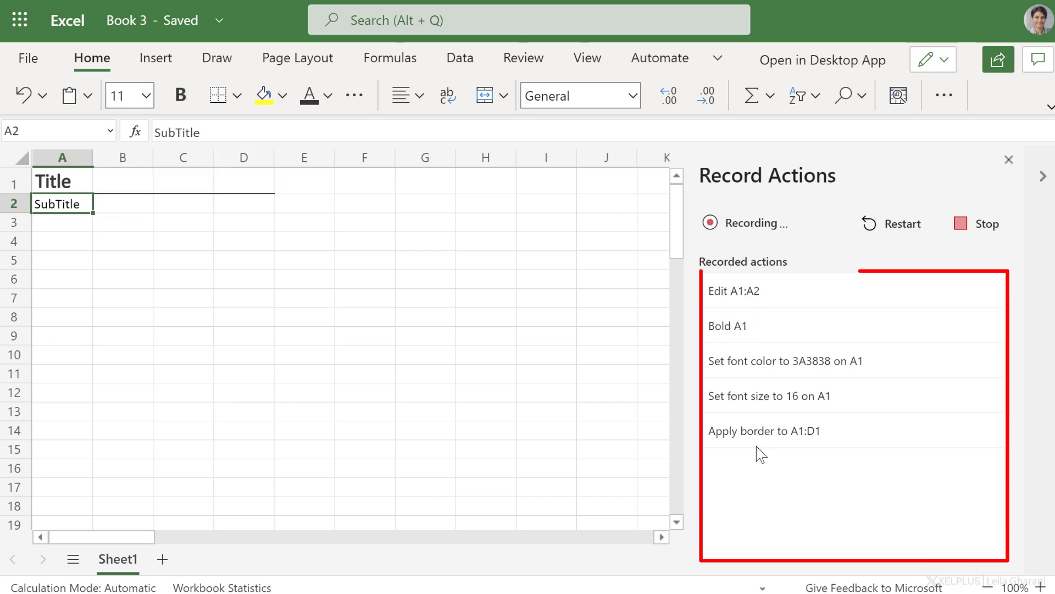
- Save the recording as a script named 'Formatting' and open its generated code
click(966, 224)
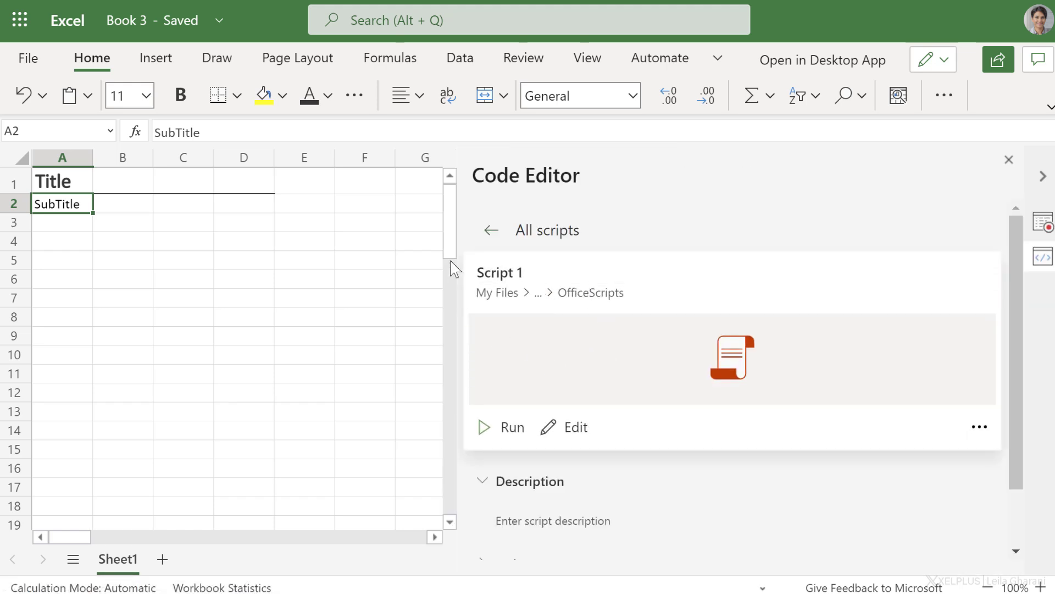
click(519, 275)
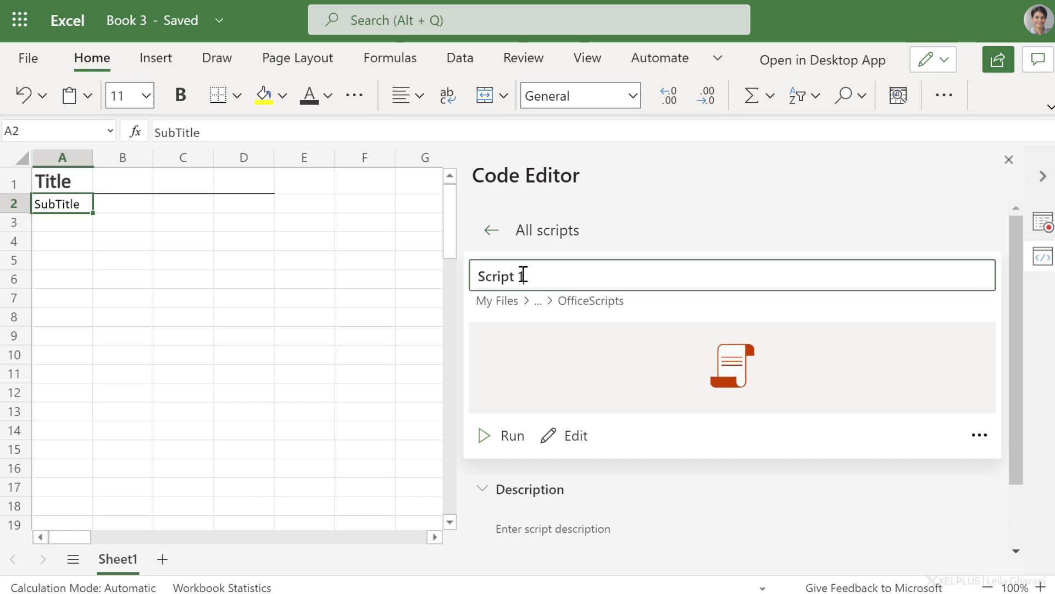
triple_click(517, 277)
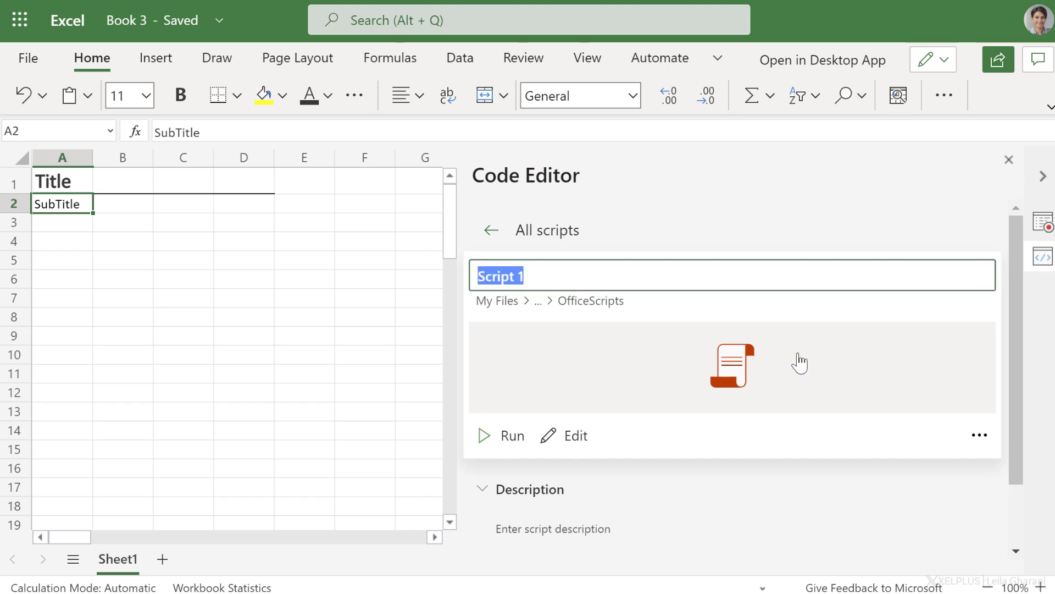
text(Formatting)
key(Return)
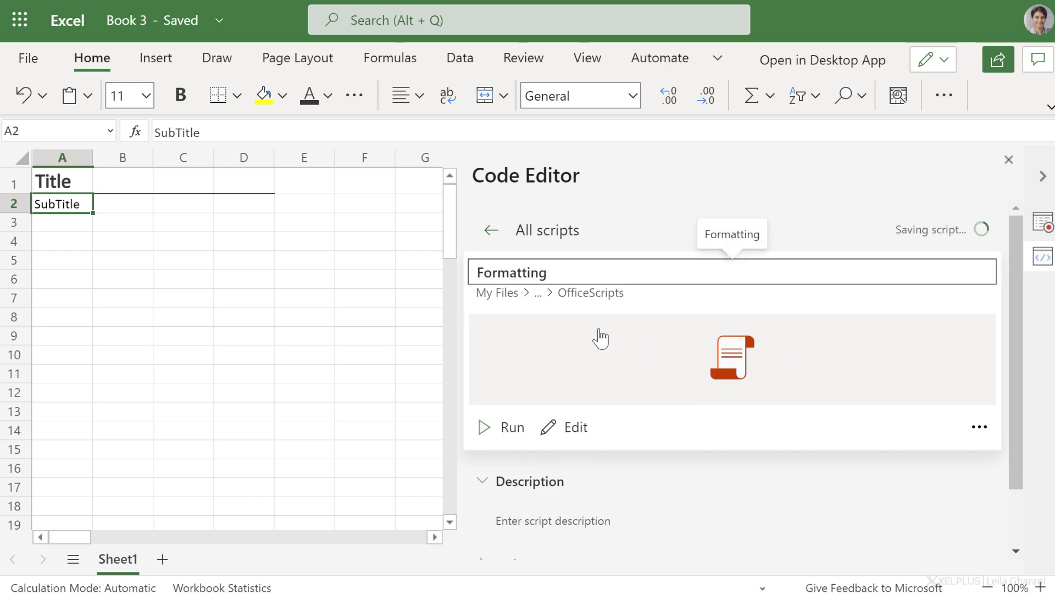
click(573, 428)
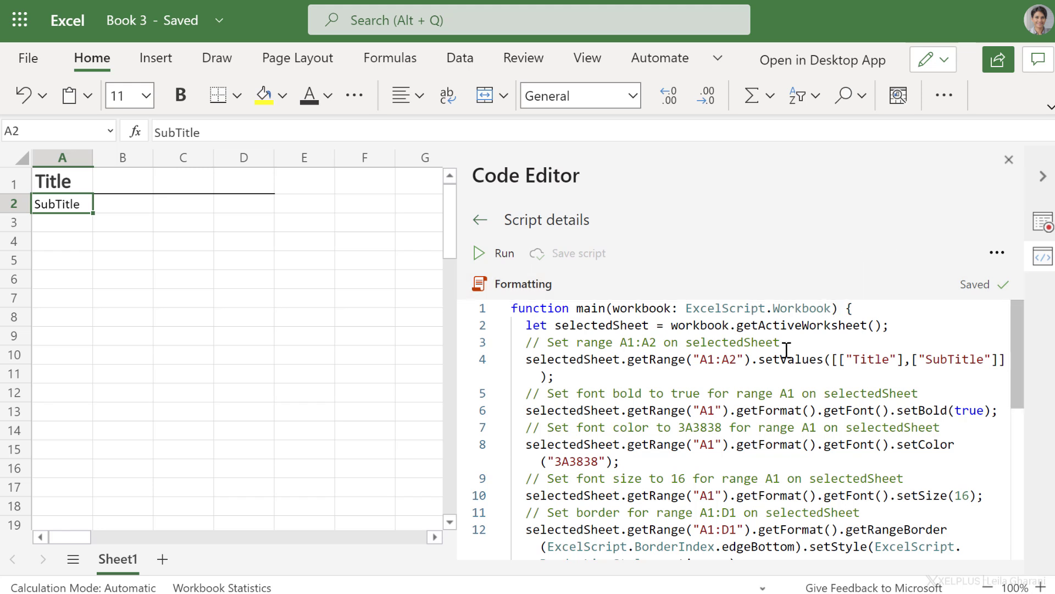
drag(526, 348, 802, 343)
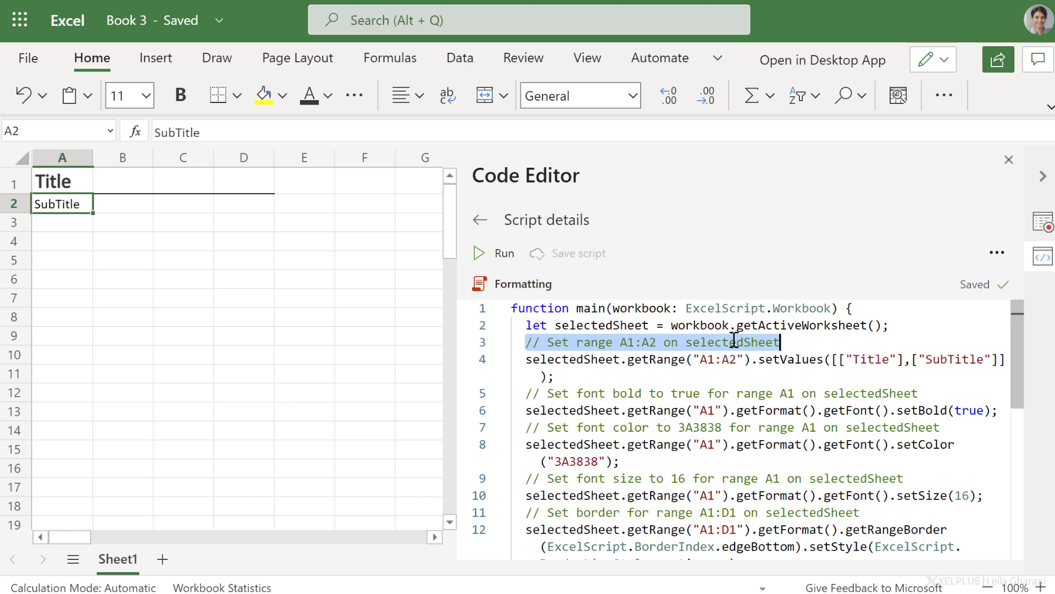
drag(832, 359, 999, 359)
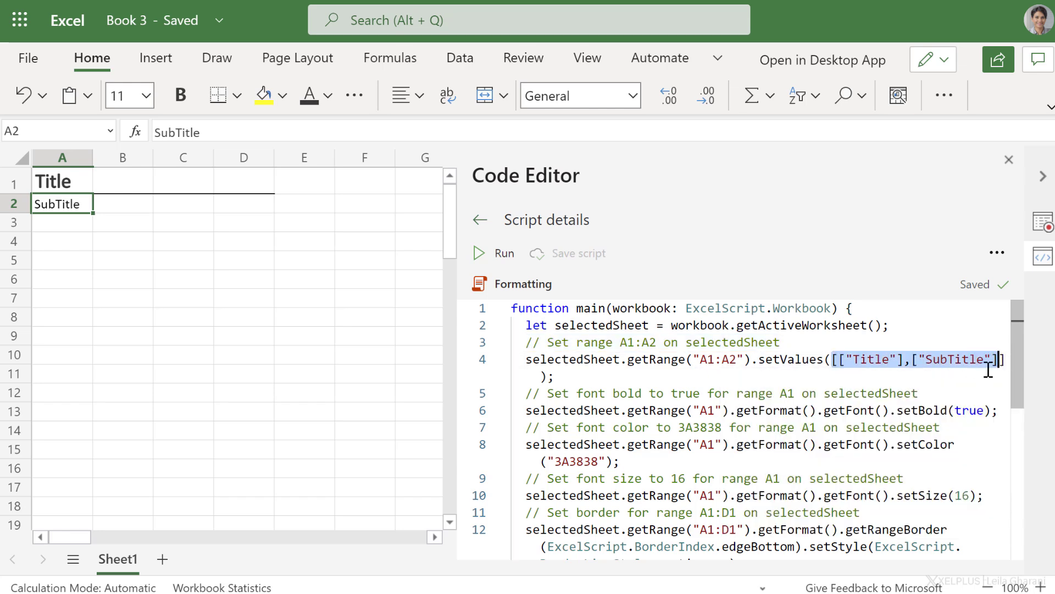
mouse_move(987, 368)
mouse_down()
mouse_move(833, 360)
mouse_move(997, 359)
mouse_up()
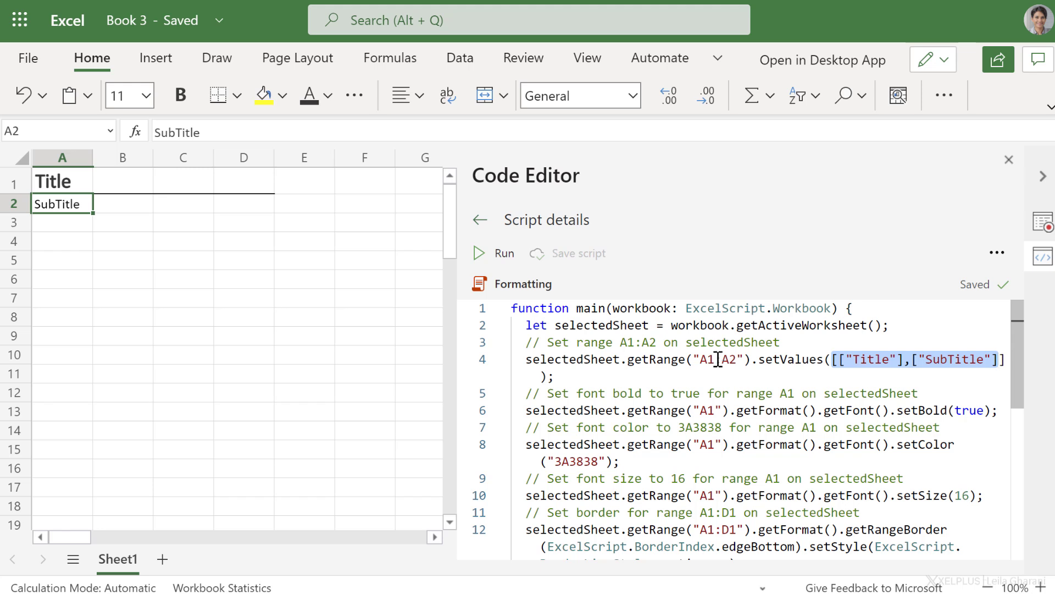
drag(693, 360, 751, 361)
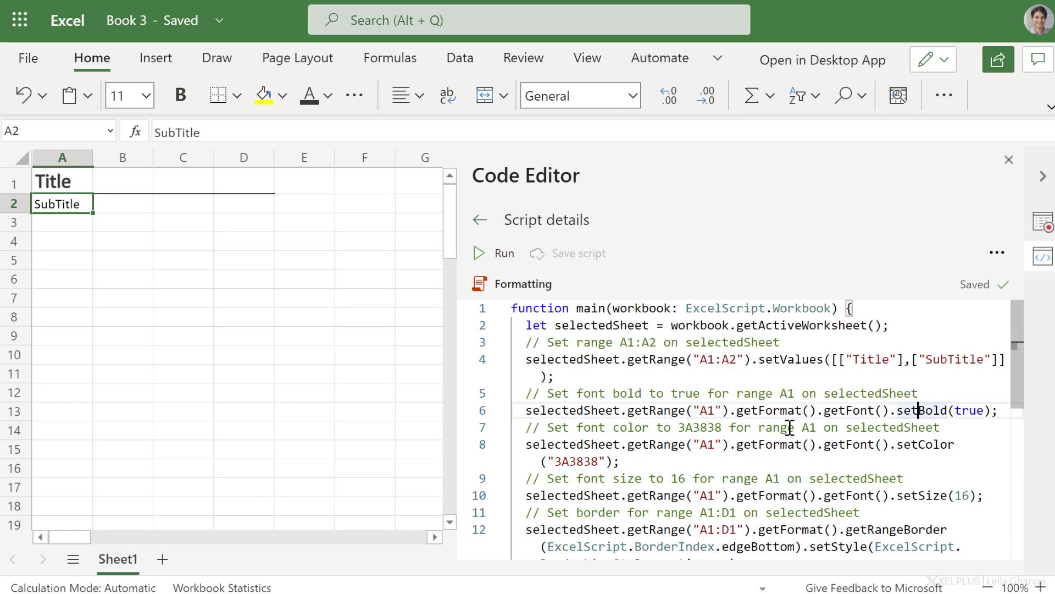
scroll(789, 424, down, 3)
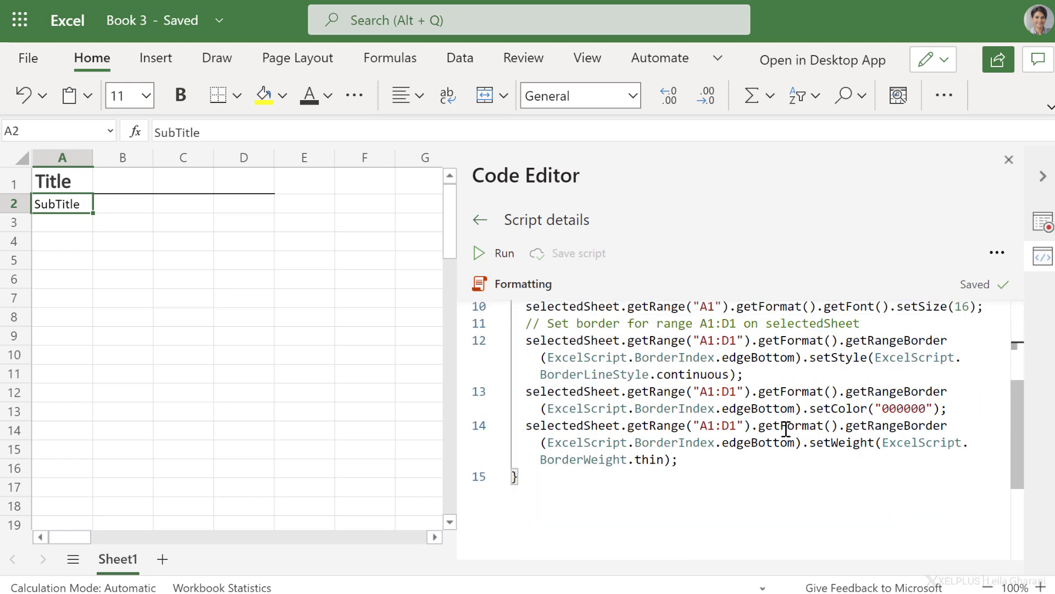
click(547, 480)
scroll(548, 486, up, 3)
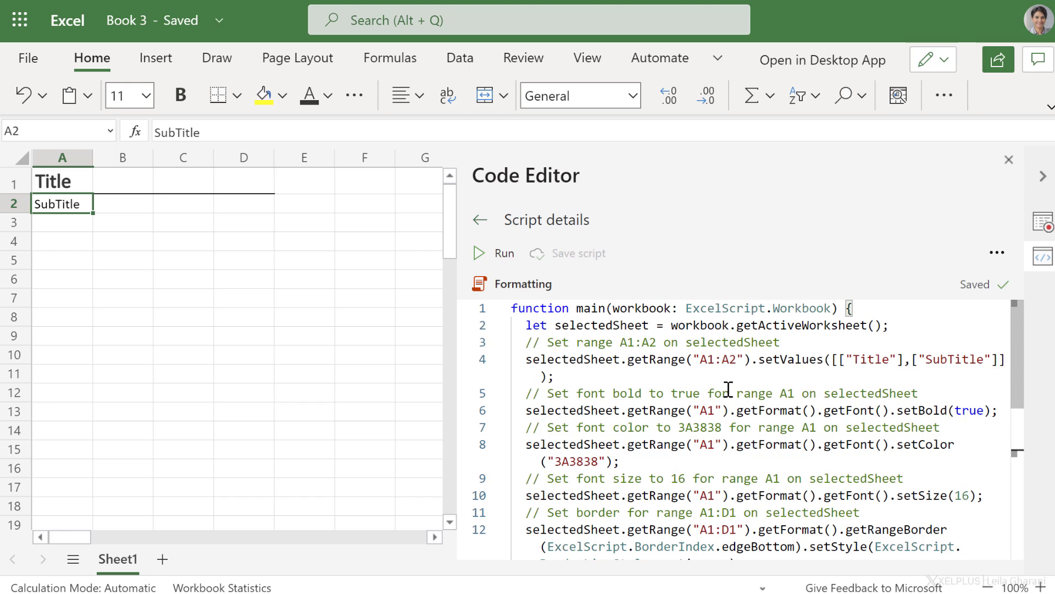
double_click(524, 327)
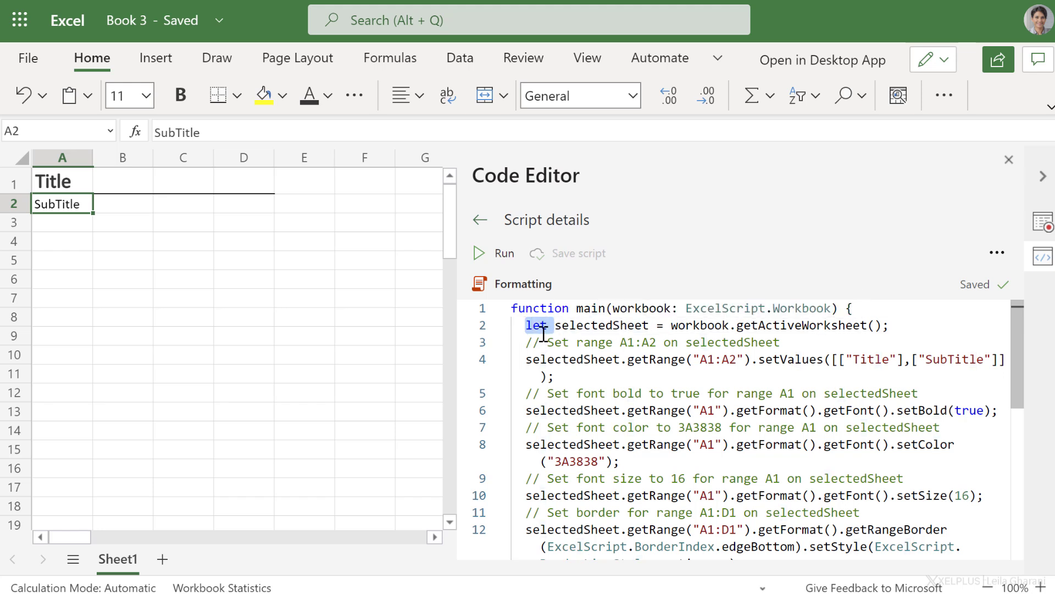
click(541, 327)
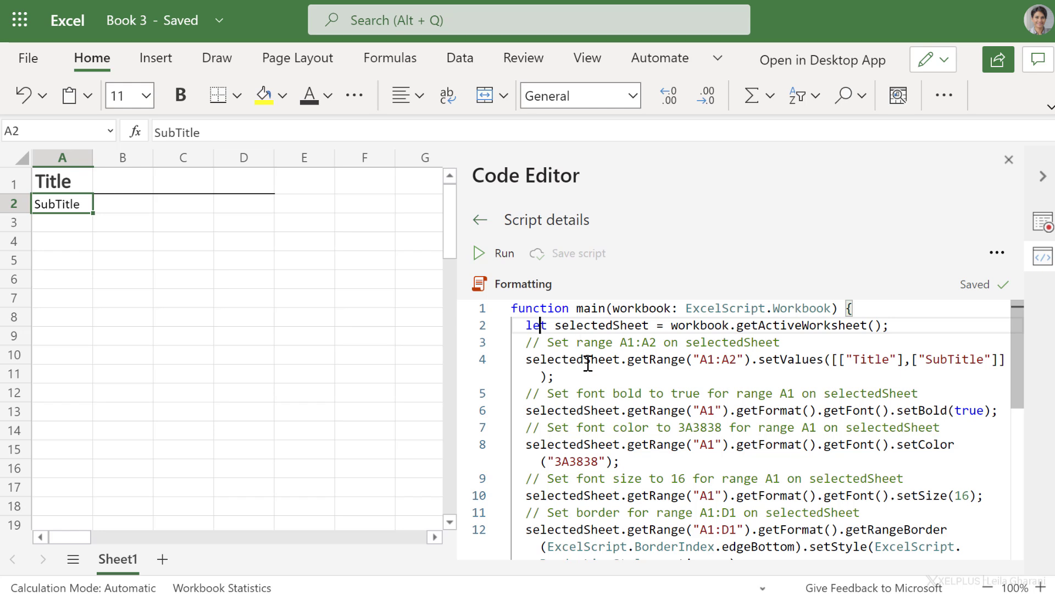
click(584, 359)
click(659, 412)
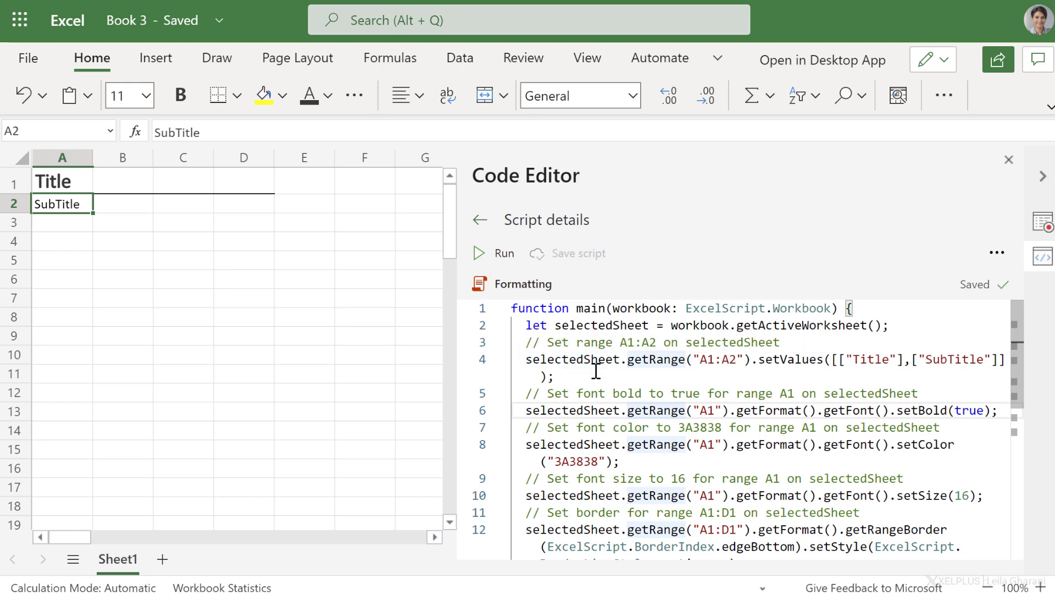
scroll(596, 370, down, 3)
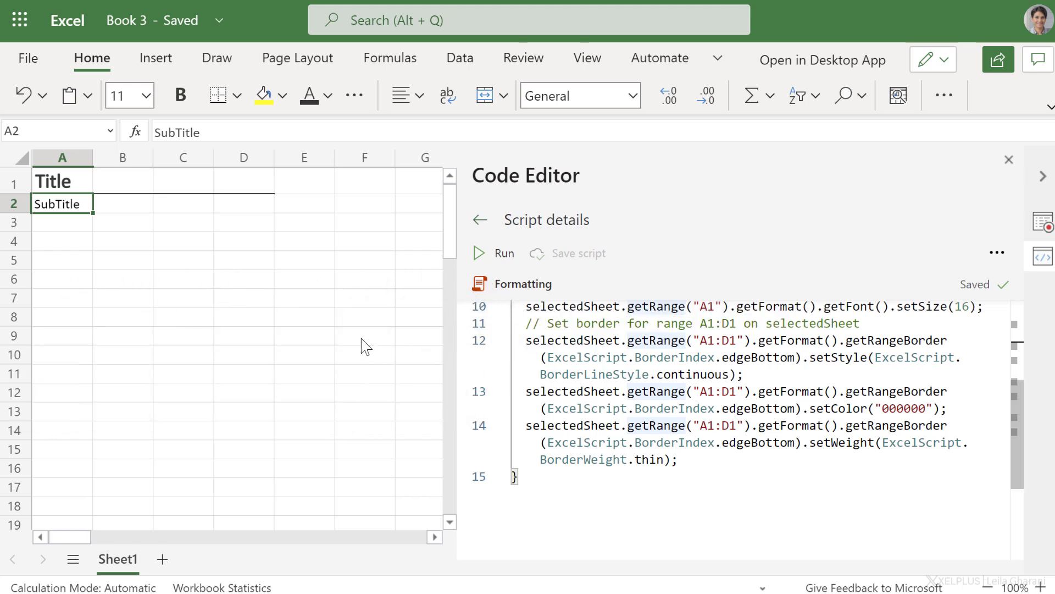
click(234, 339)
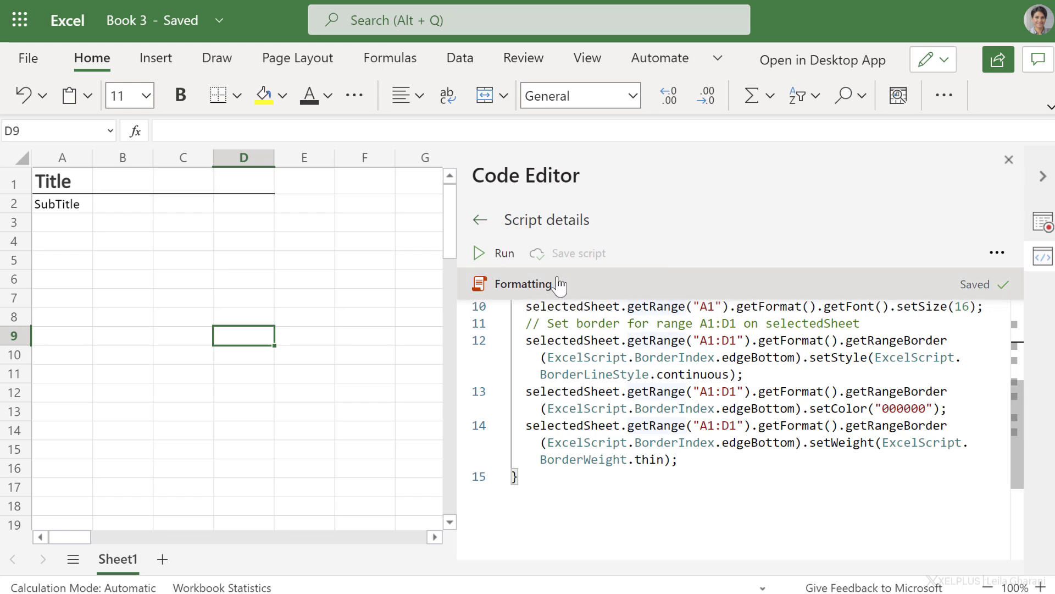
- From All scripts, share the Formatting script with the workbook and dismiss the prompt
click(480, 221)
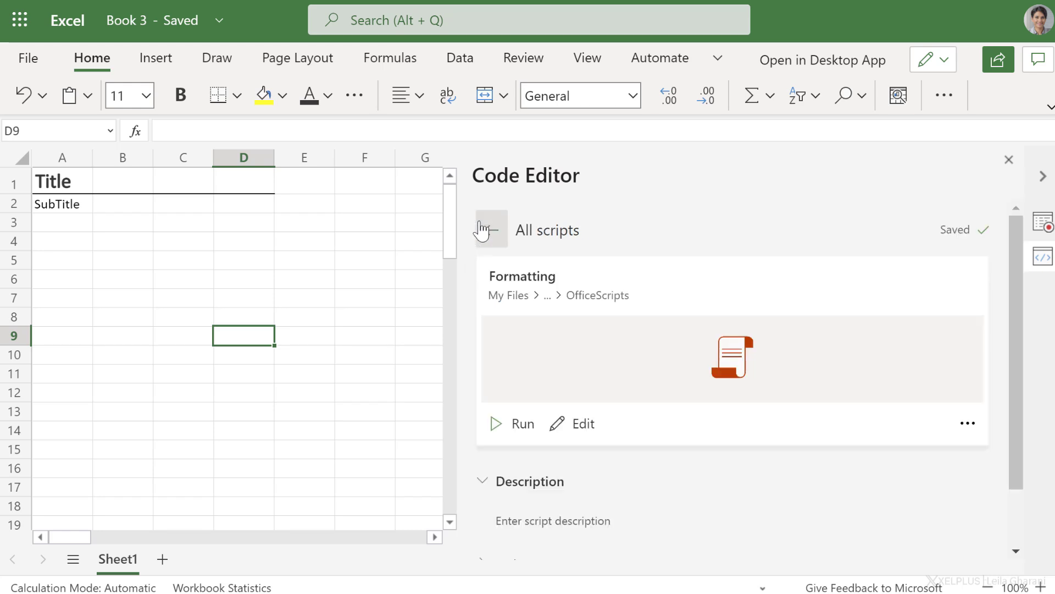
click(967, 426)
click(874, 327)
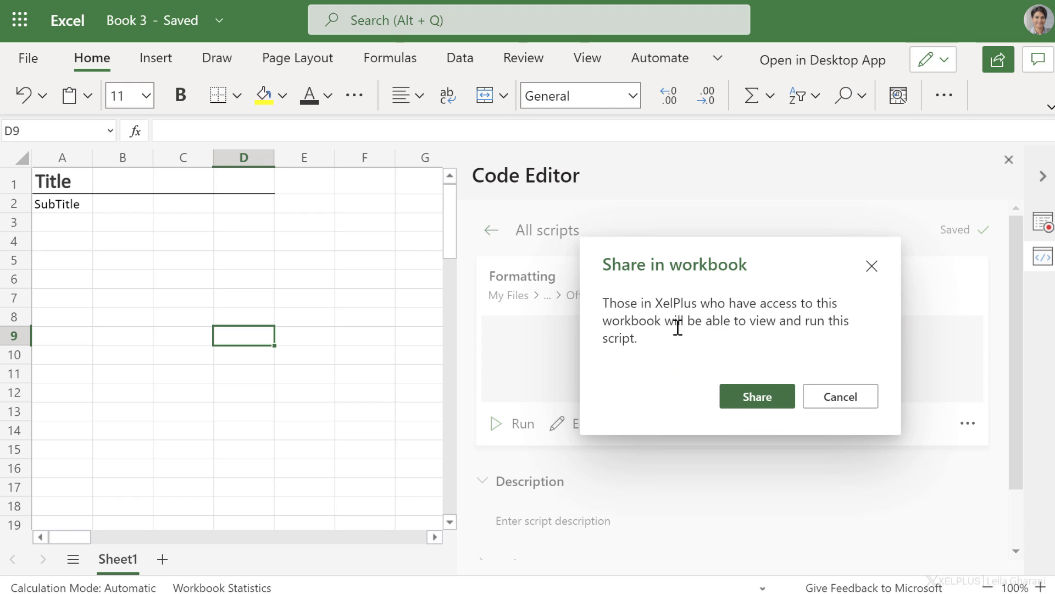
click(837, 398)
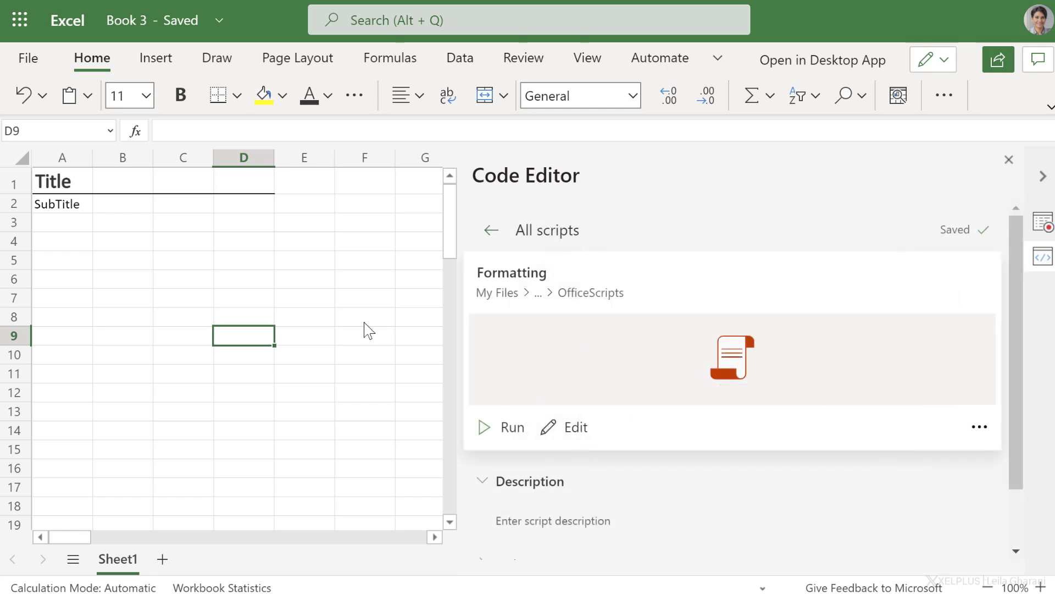
- Add a new Sheet2, run the Formatting script on it, then select cell B5
click(163, 560)
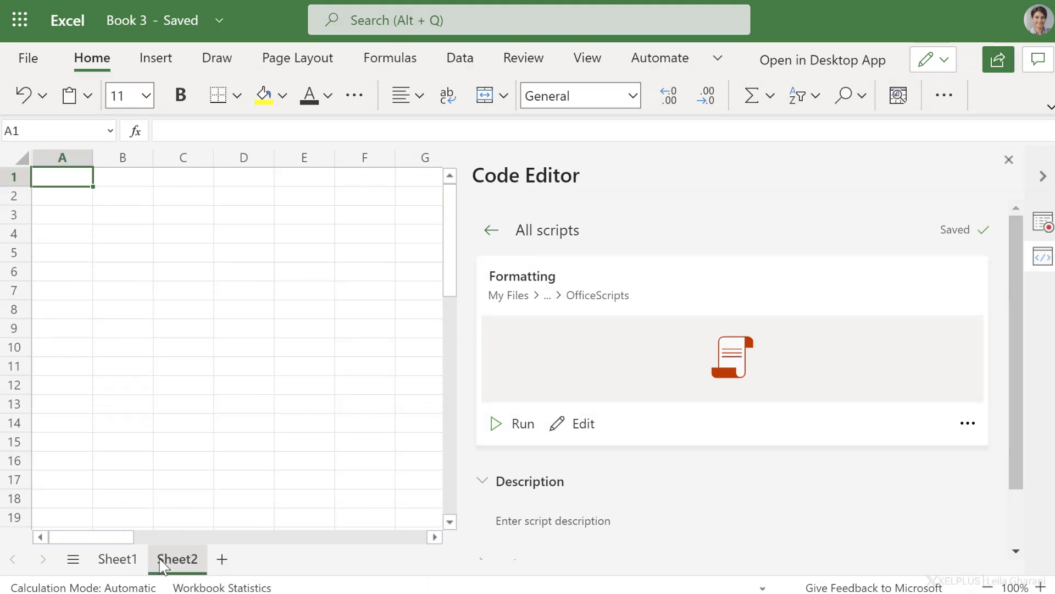
click(503, 428)
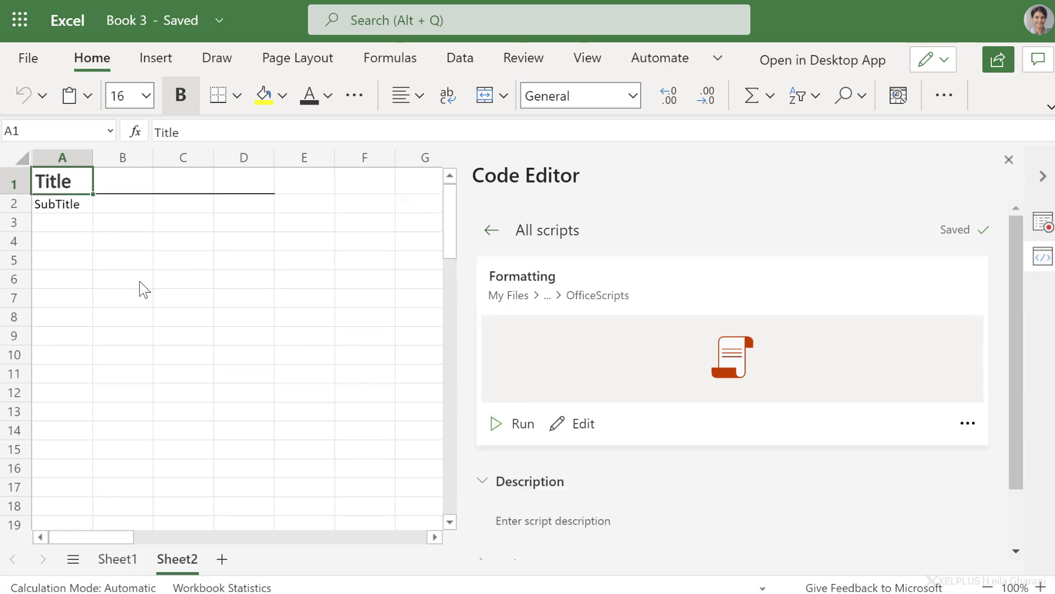
click(142, 263)
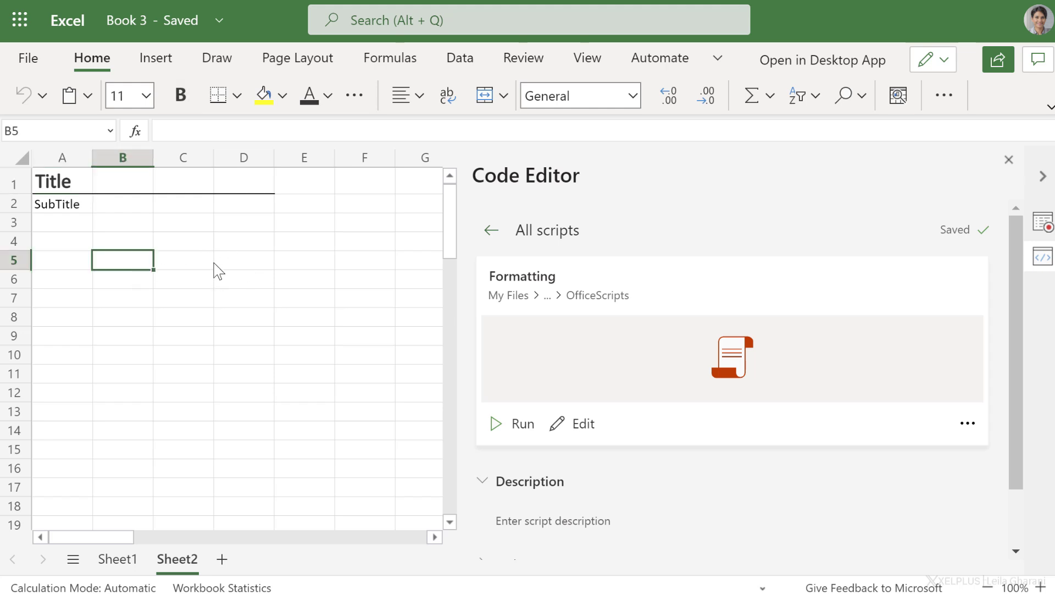
click(649, 62)
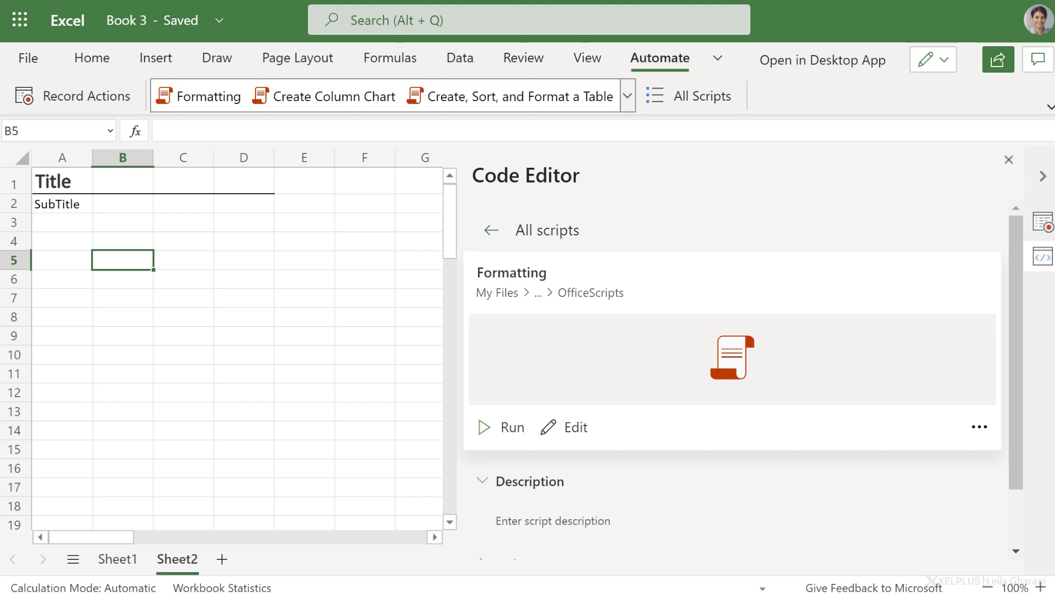
- Reopen the Formatting script's code and insert a blank line 15 after line 14
click(581, 427)
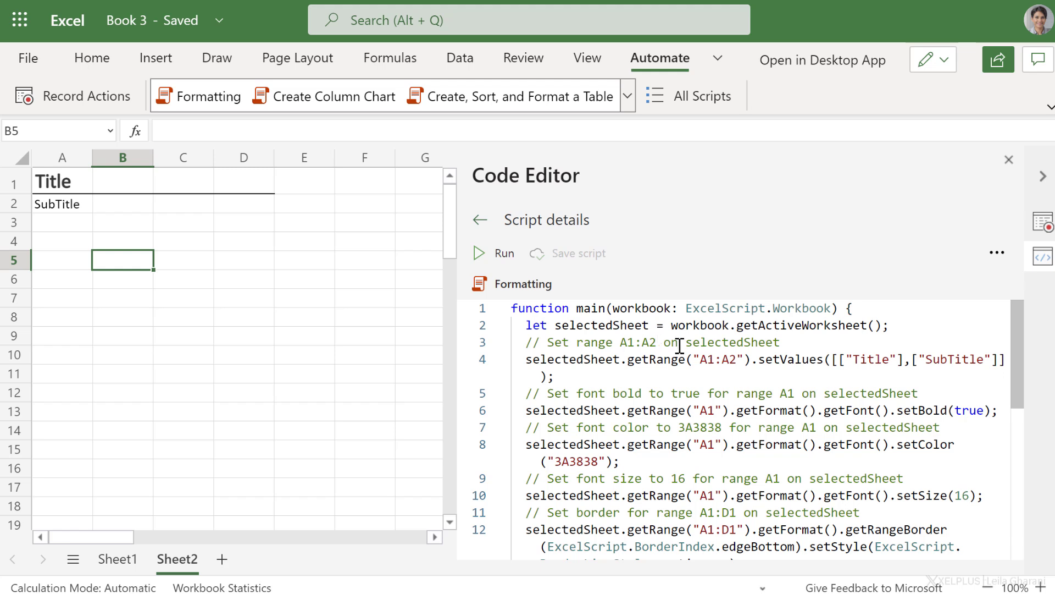
scroll(679, 354, down, 5)
scroll(686, 384, up, 2)
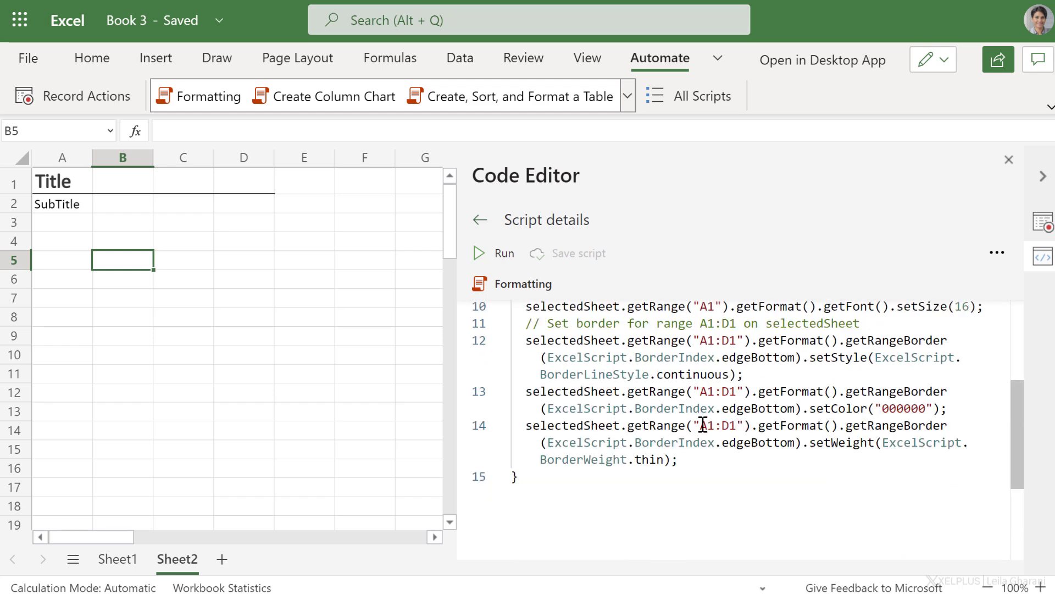
click(704, 459)
key(Return)
key(Return)
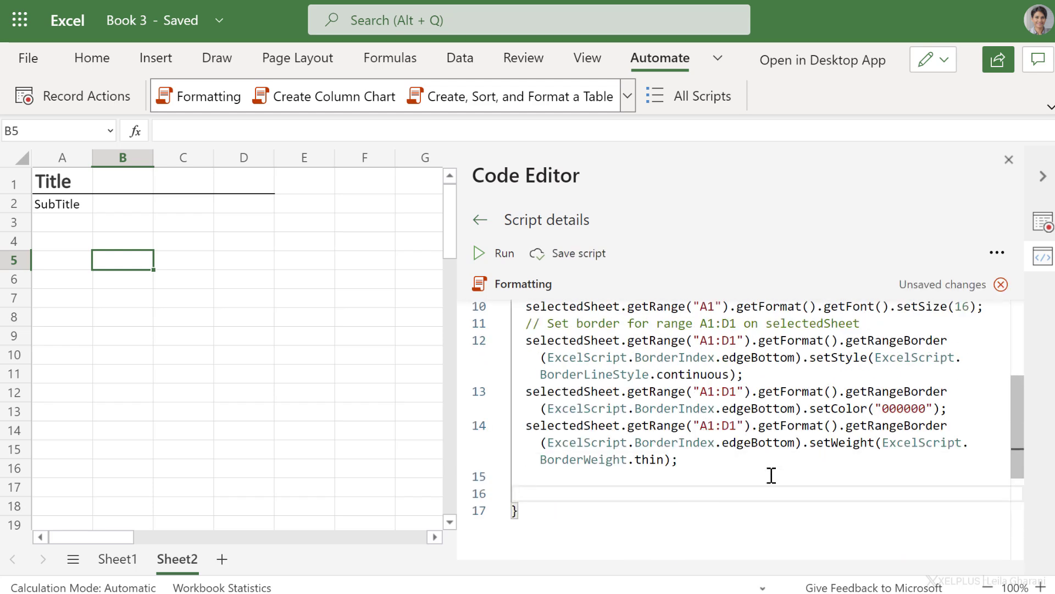
click(771, 475)
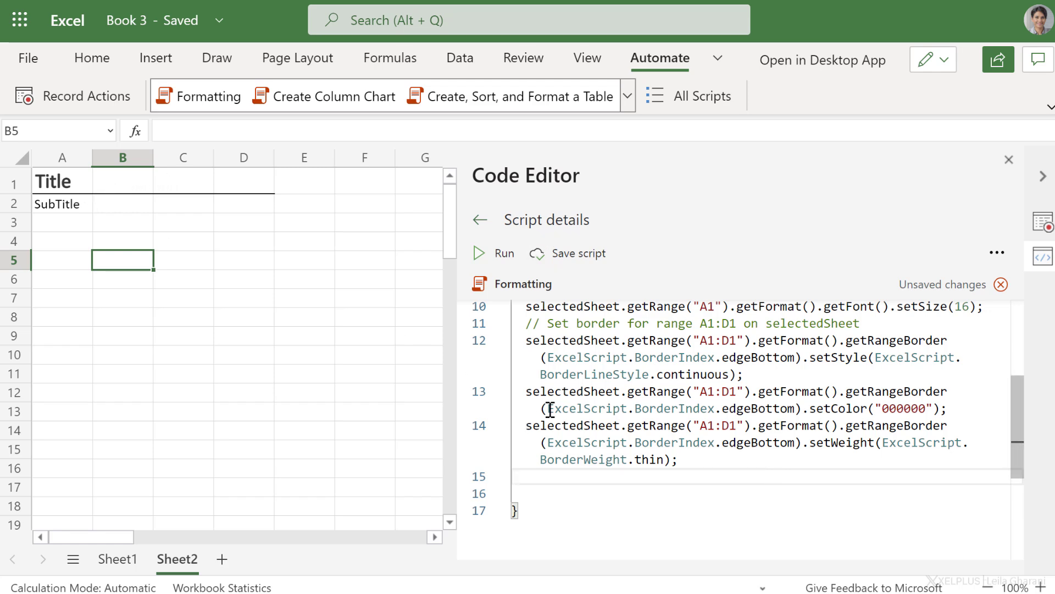
scroll(548, 407, up, 5)
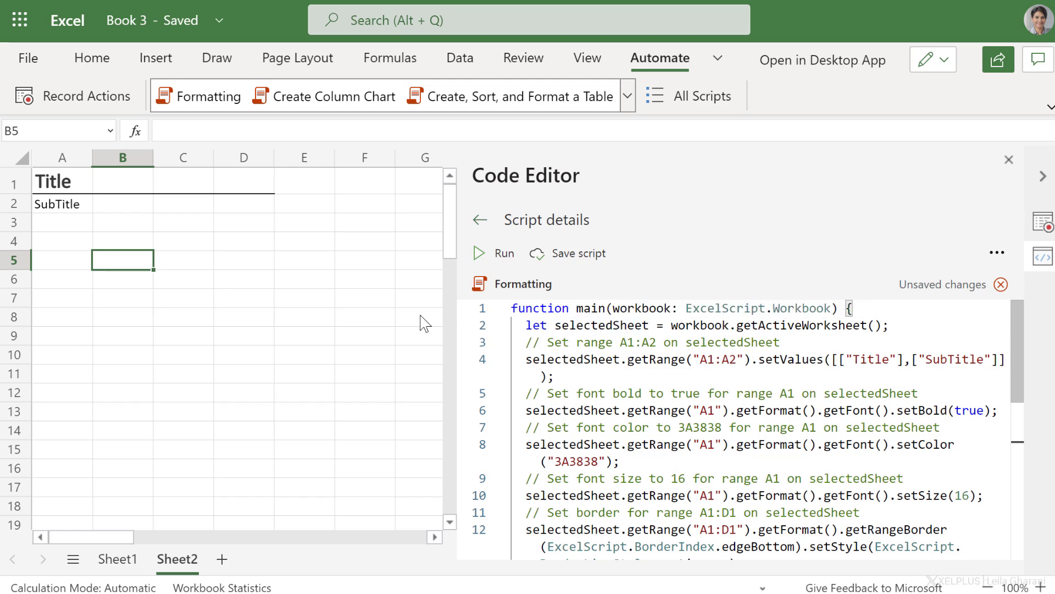
scroll(632, 379, down, 5)
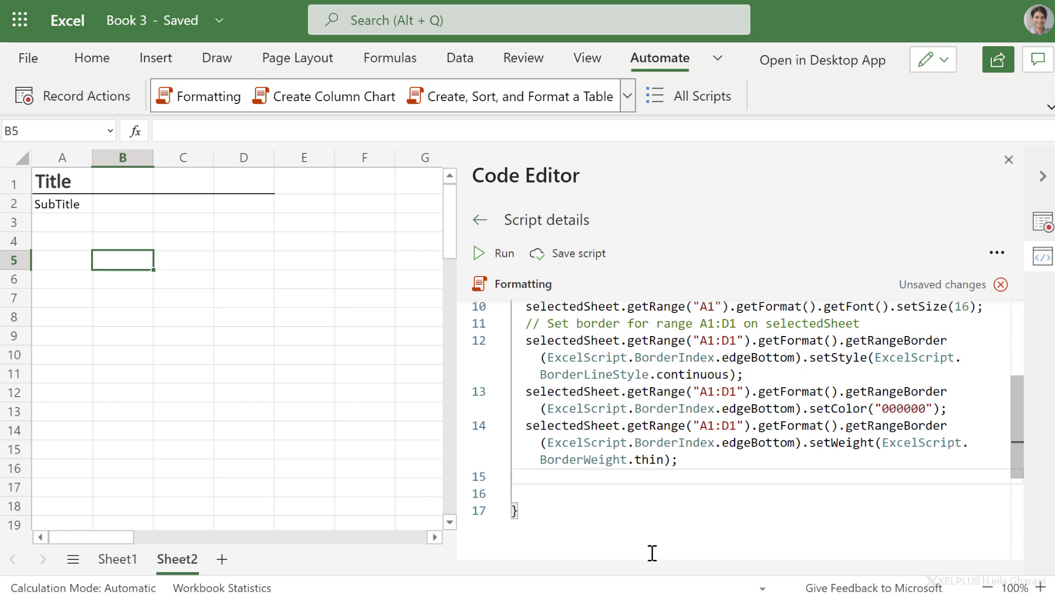
- Write line 15 as 'let myad= selectedSheet.getCell(1,1).getAddress()' using autocomplete
text(se)
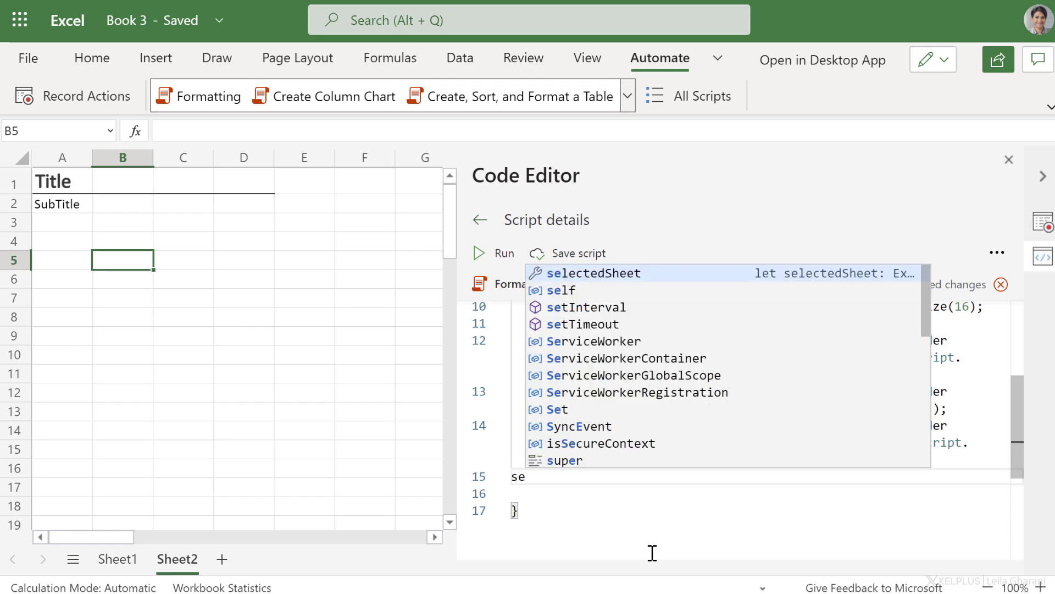
text(le)
key(Tab)
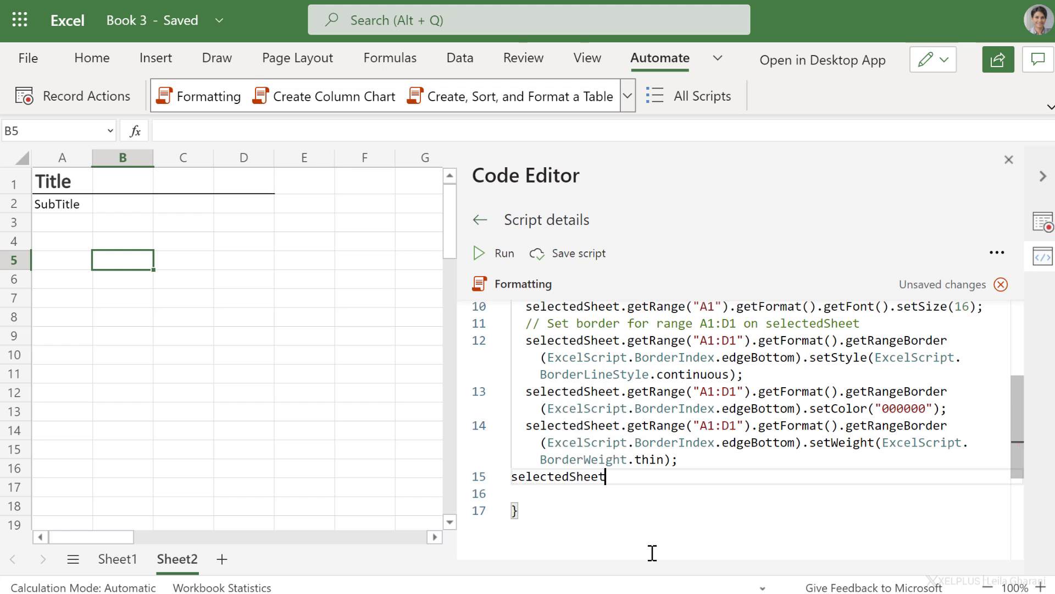
text(.get)
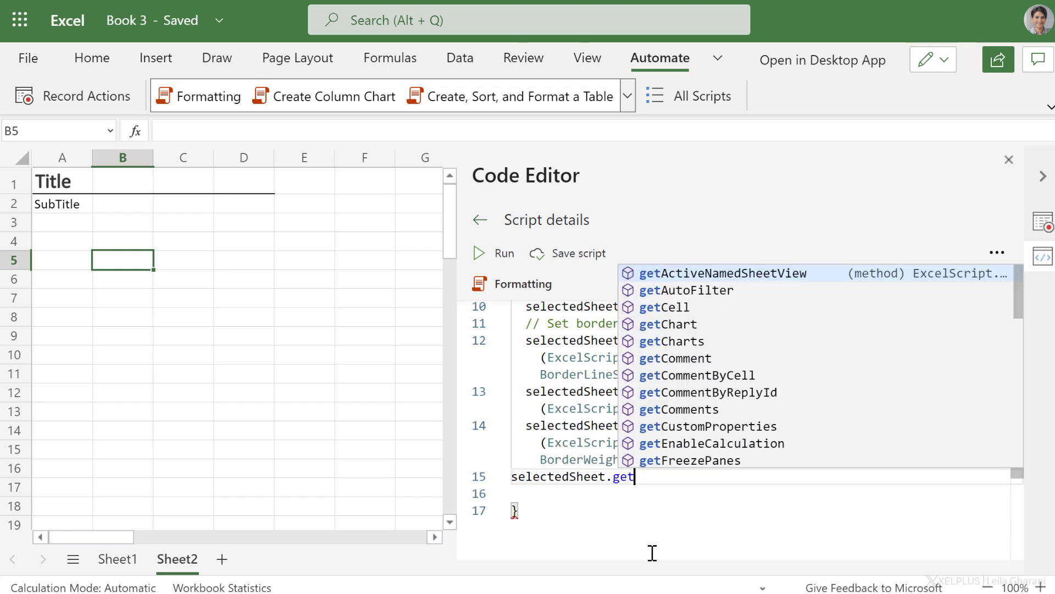
text(ce)
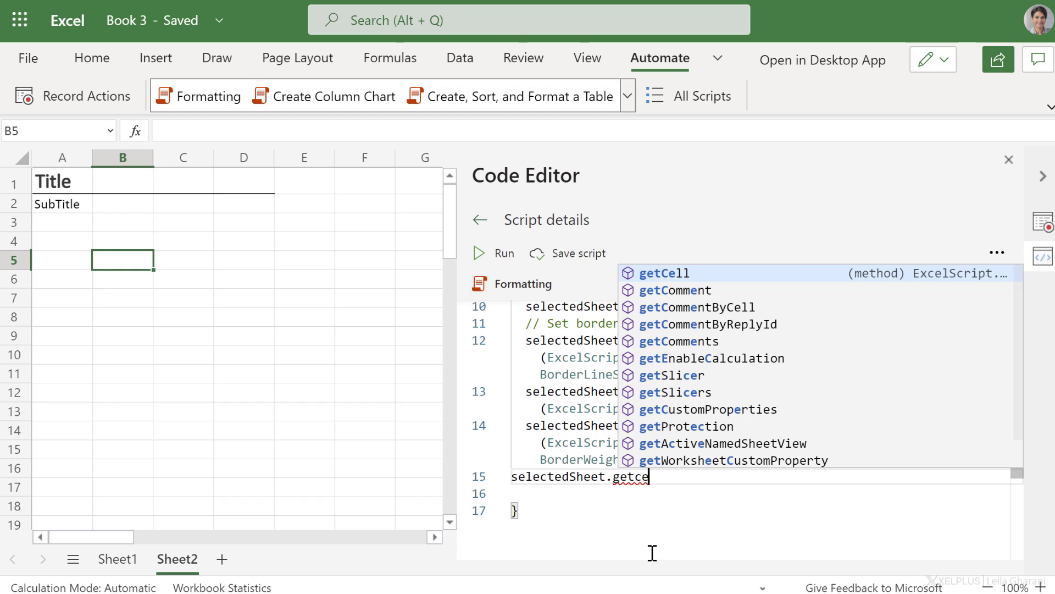
key(Tab)
text(8)
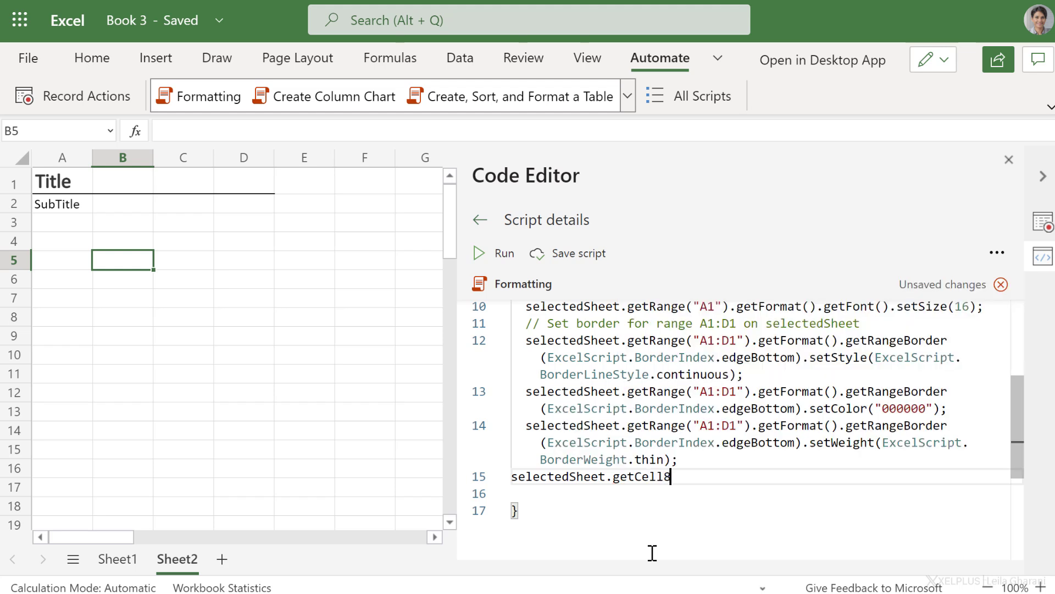
key(BackSpace)
text((1,)
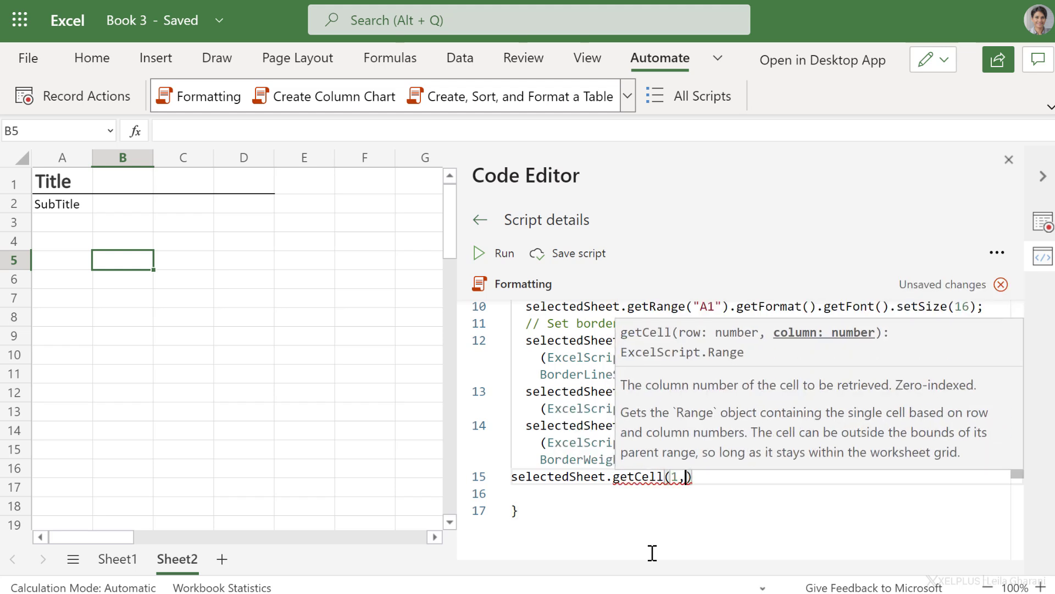
text(1)
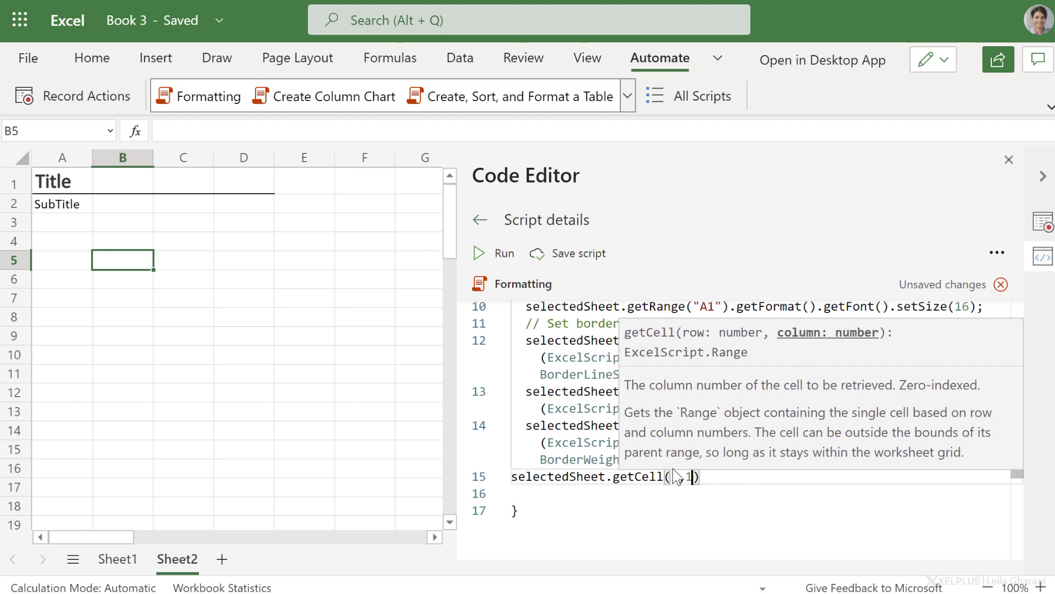
click(717, 478)
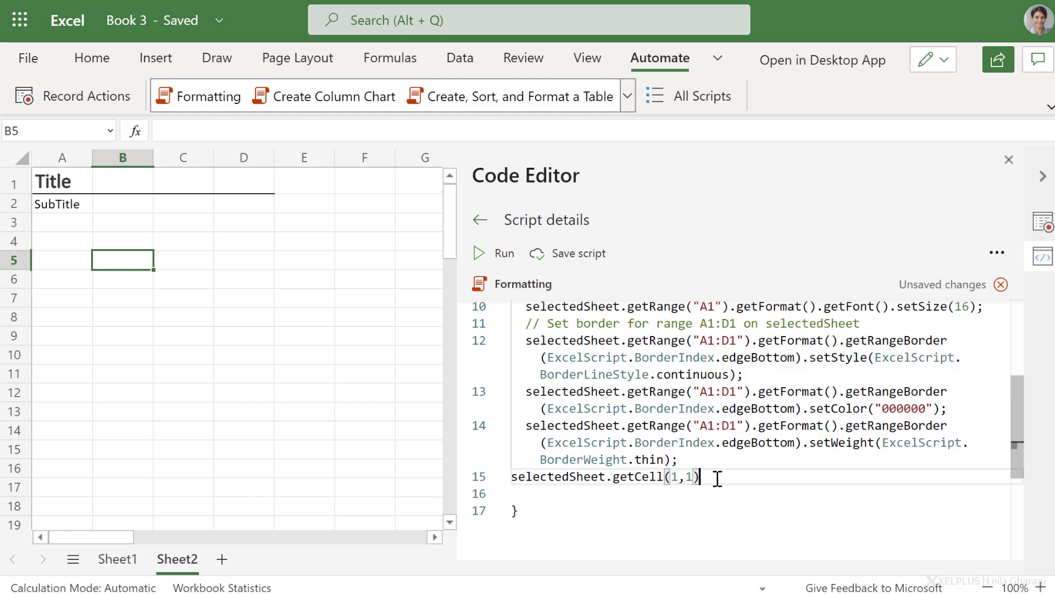
text(.adr)
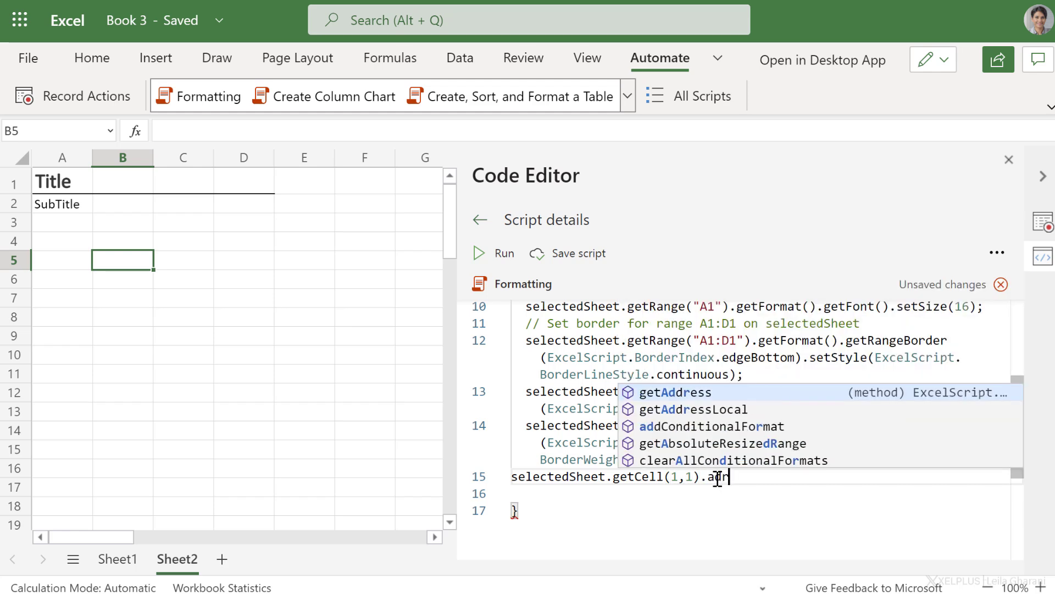
key(Tab)
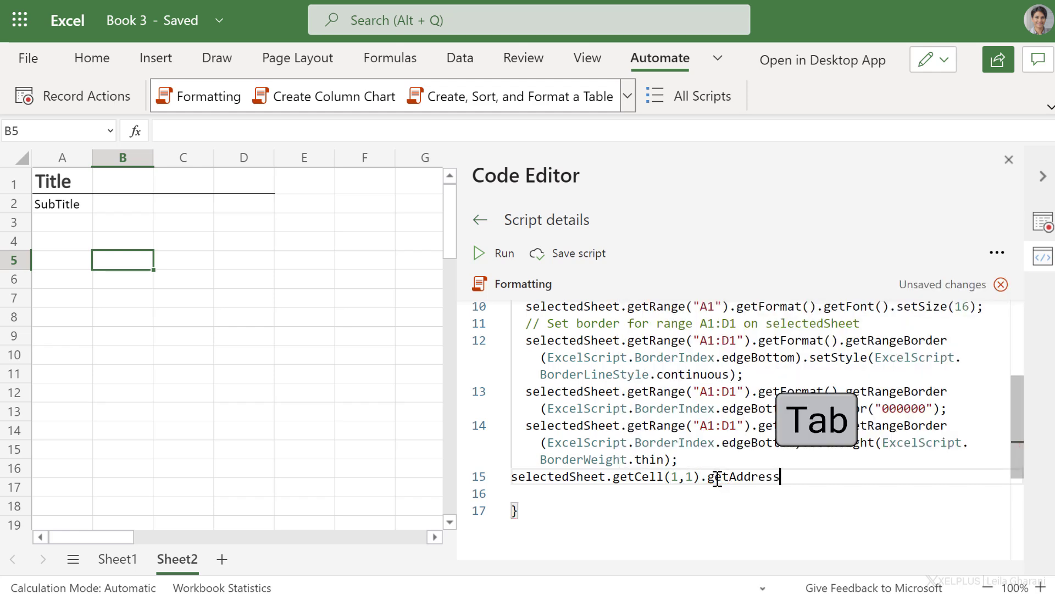
text(())
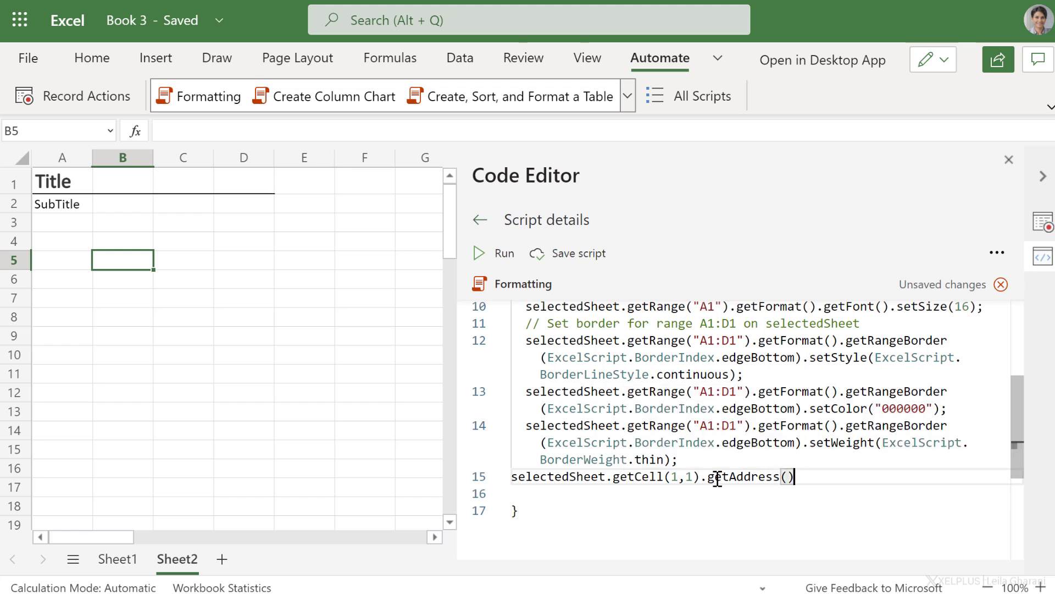
key(Home)
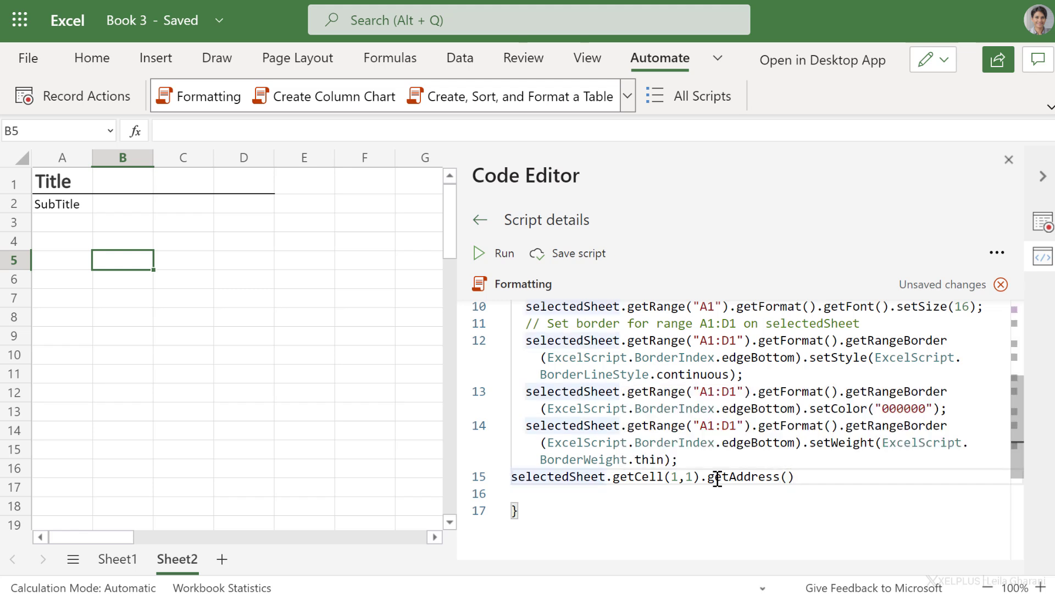
text(let myad)
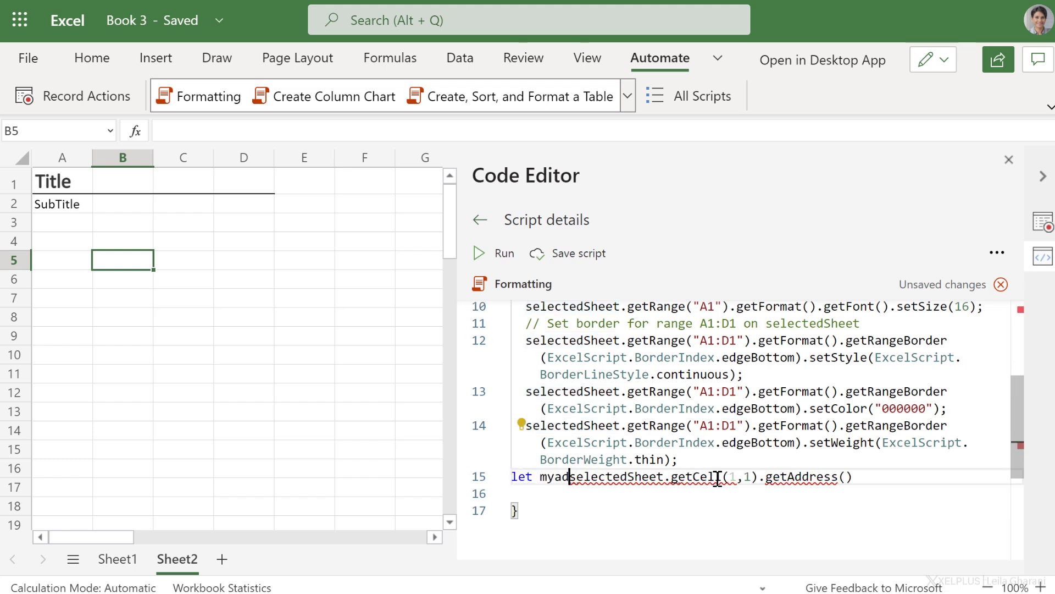
text(=)
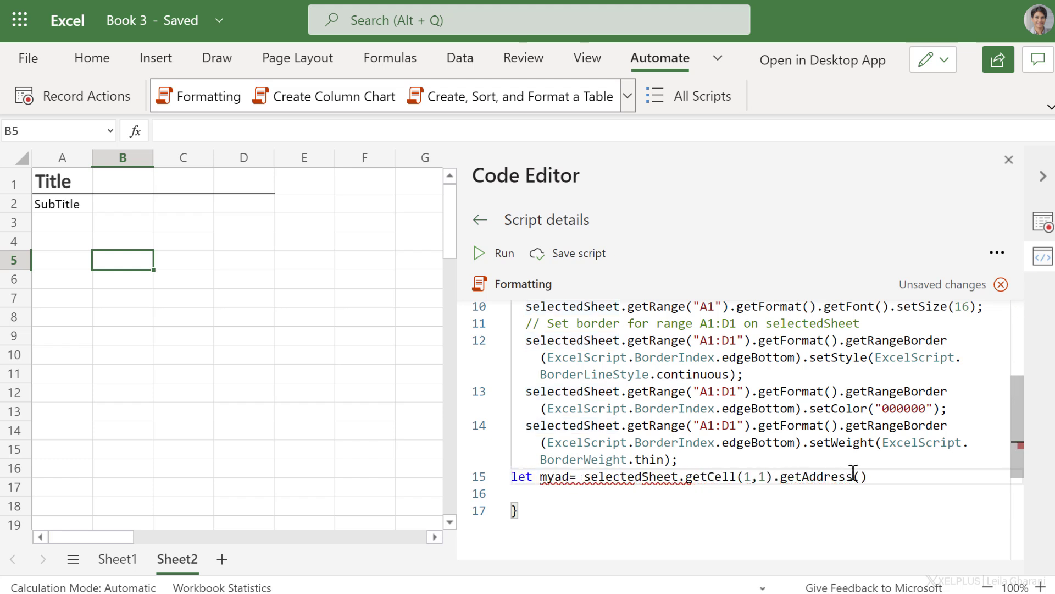
- Add 'console.log(myad)' on the next line
click(891, 479)
key(Return)
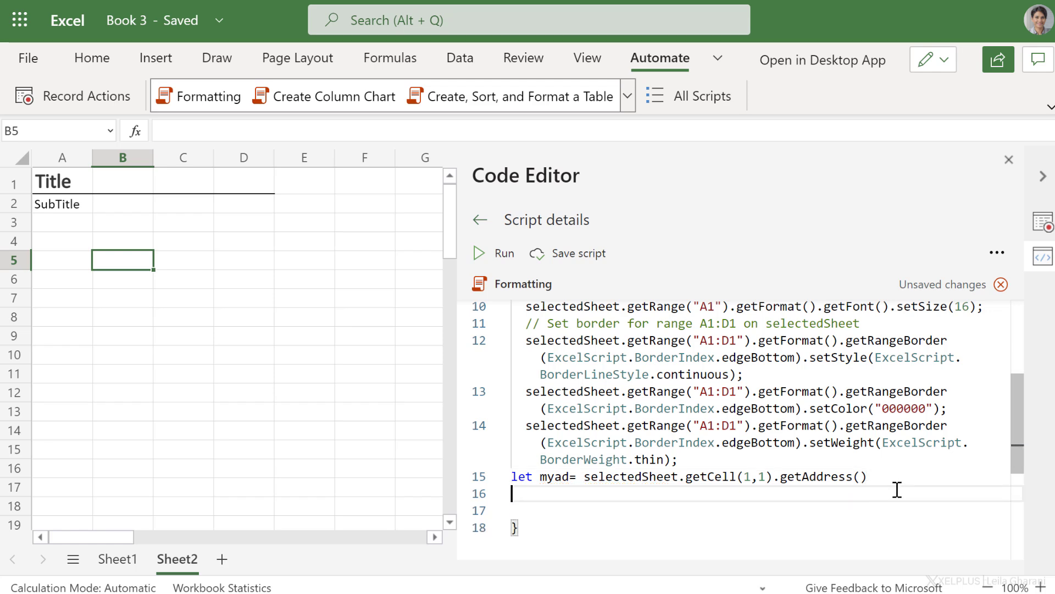
text(console.log()
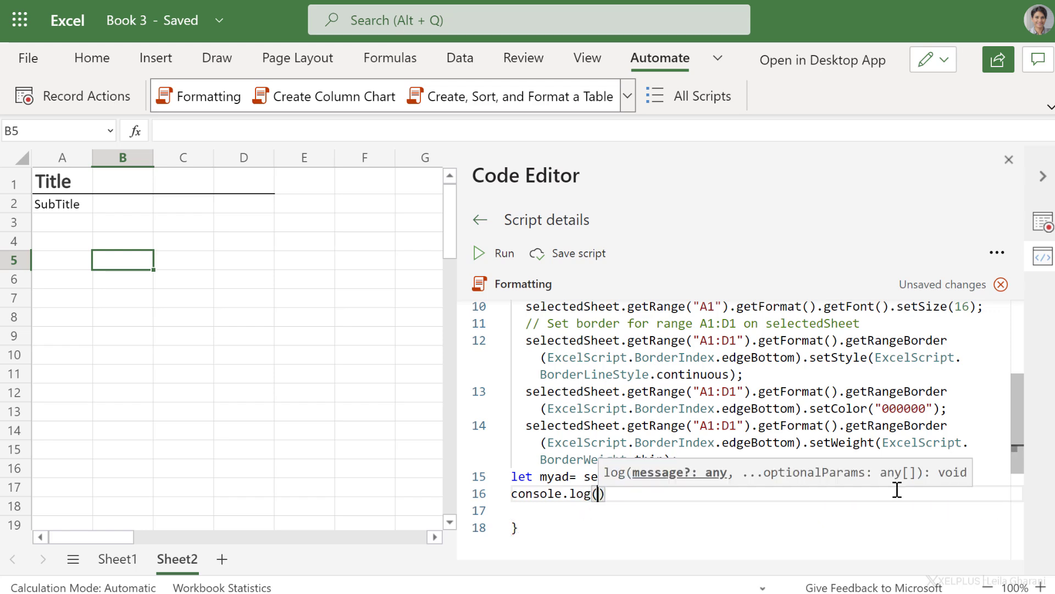
text(myad))
key(Return)
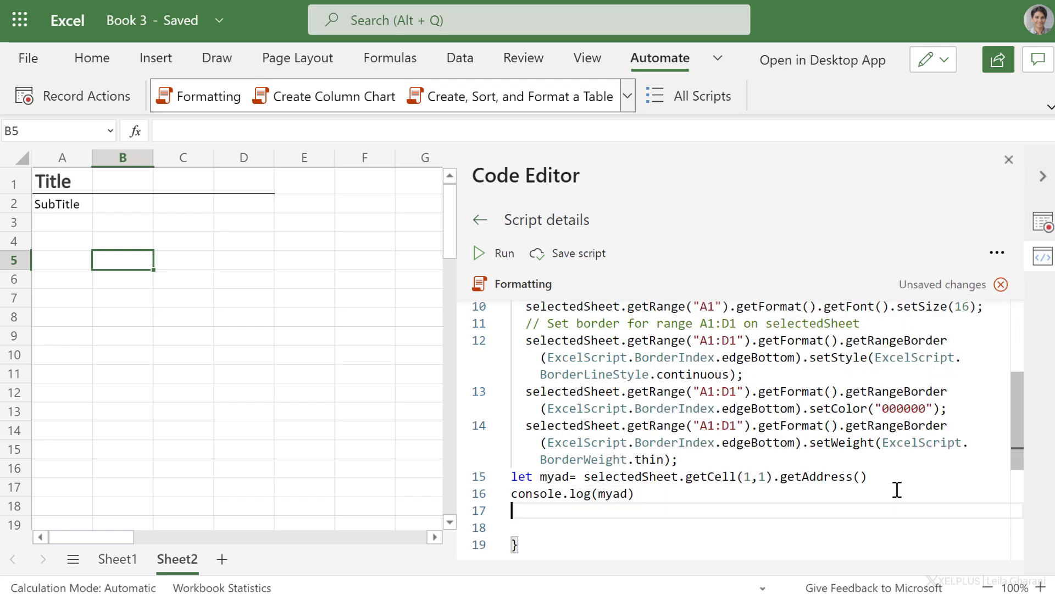
- Add Sheet3 and run the script, which logs Sheet3!B2
click(222, 558)
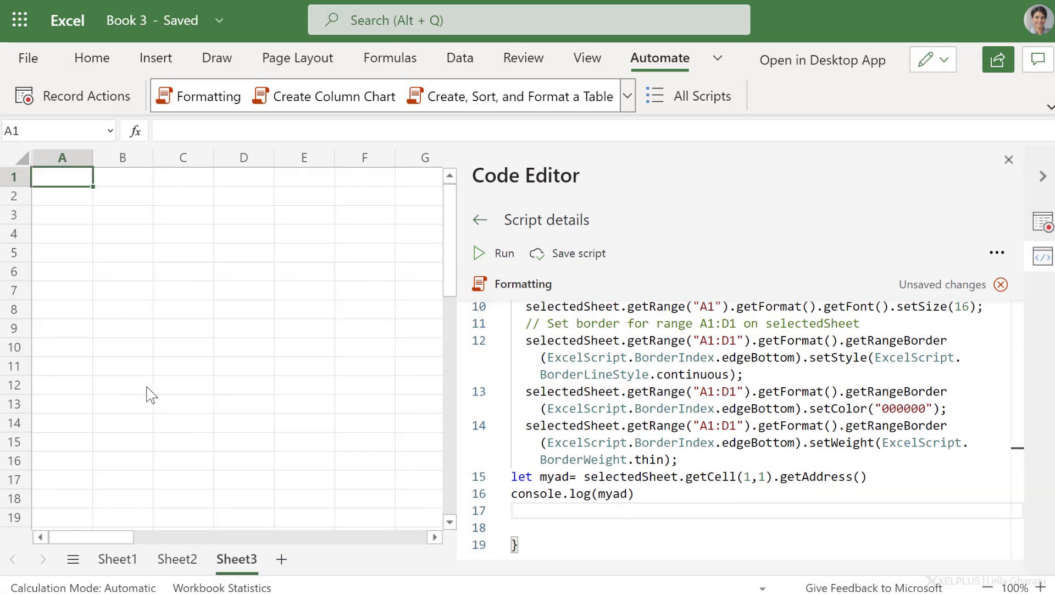
click(613, 357)
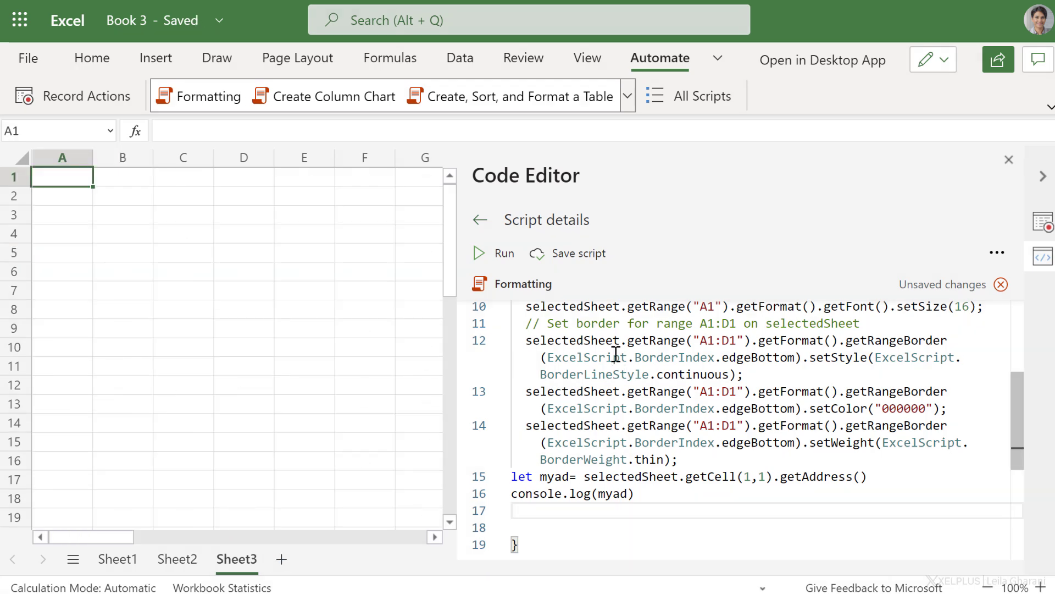
click(478, 253)
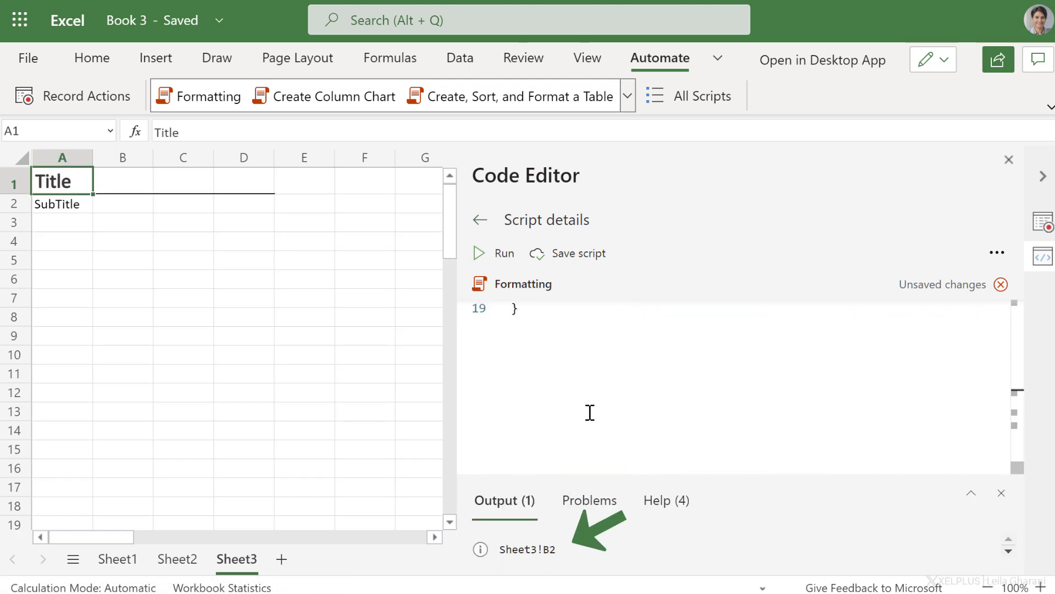
- Change getCell(1,1) to getCell(0,0) and rerun the script to log Sheet3!A1
scroll(589, 412, up, 3)
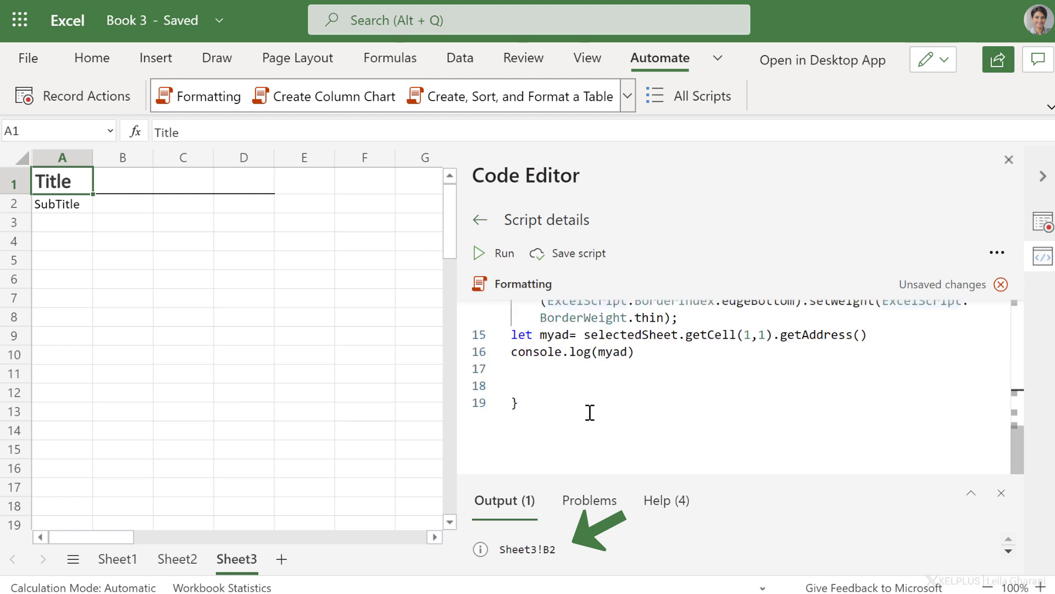
click(747, 335)
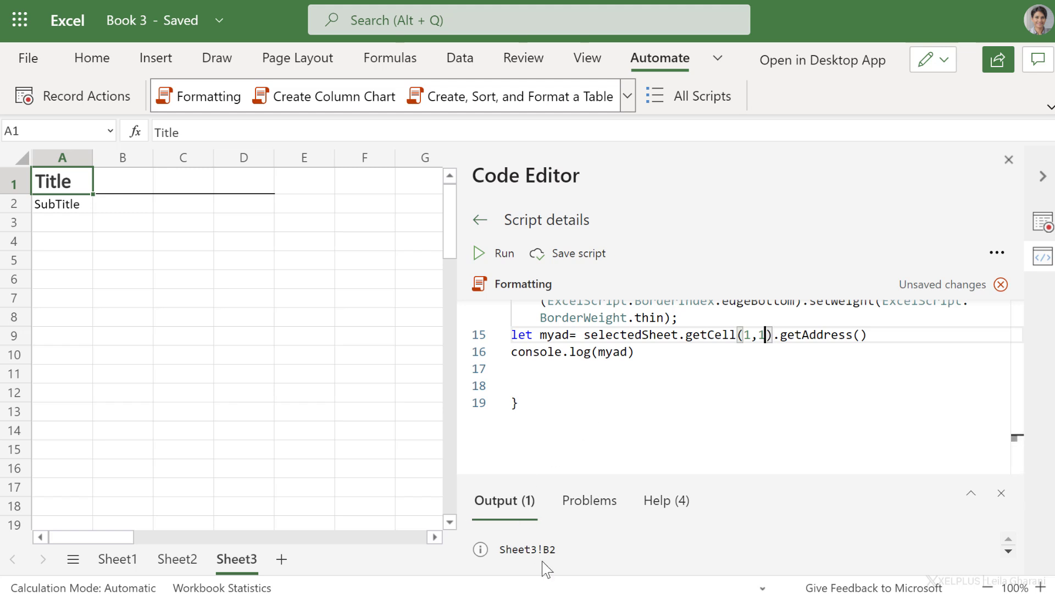
key(Right)
key(BackSpace)
text(0)
key(Right)
key(Right)
key(BackSpace)
text(0)
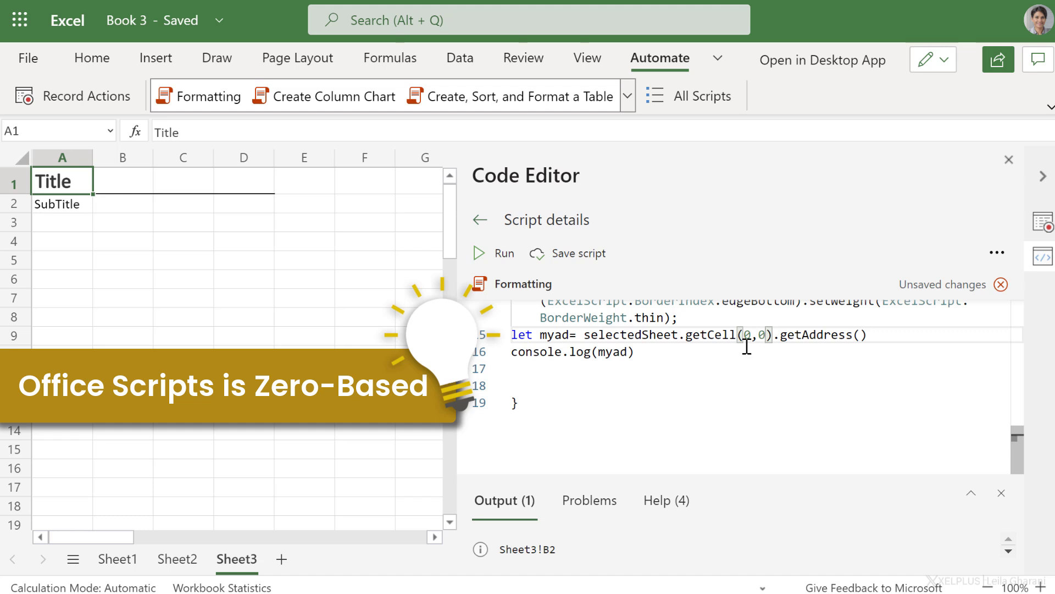
click(498, 253)
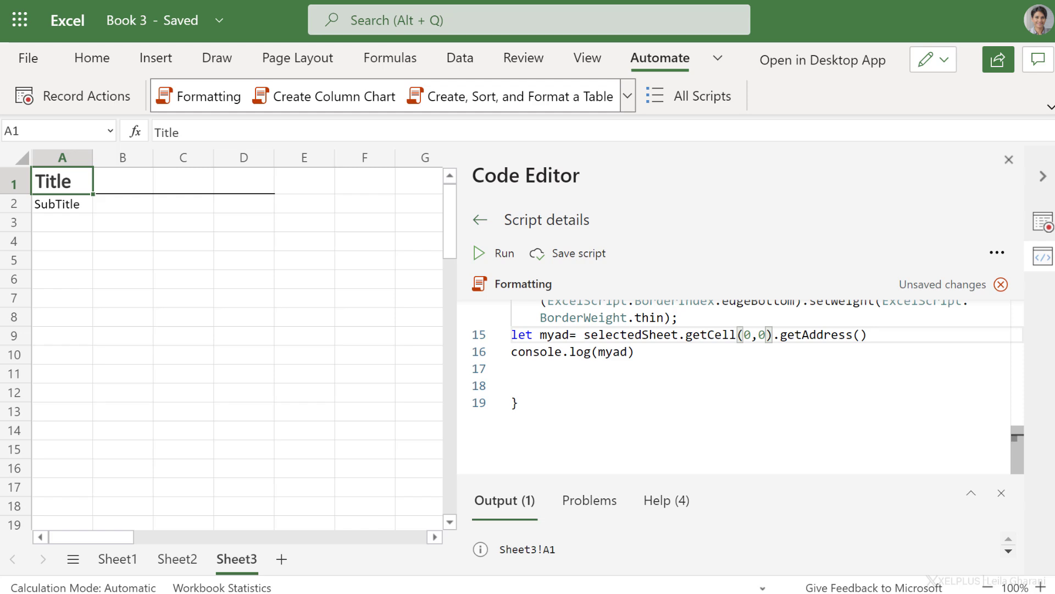
scroll(536, 361, up, 2)
scroll(539, 362, up, 5)
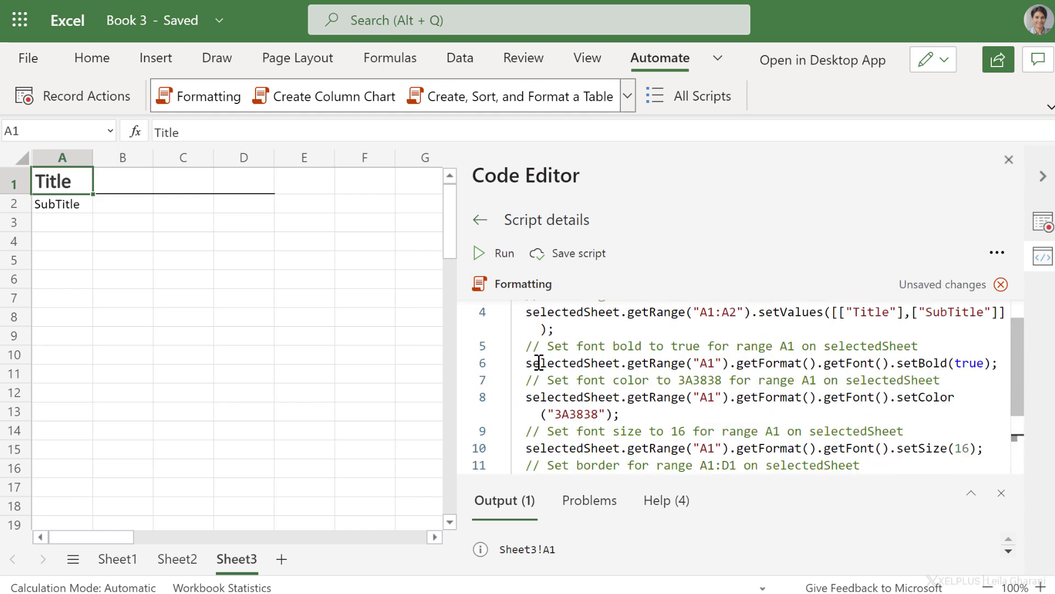
scroll(539, 362, up, 2)
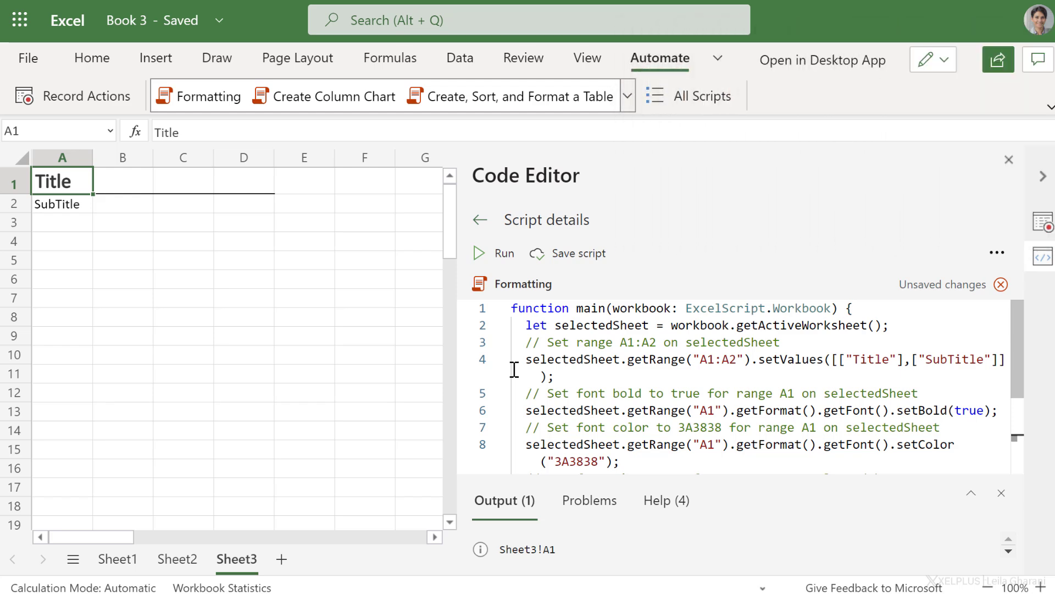
click(128, 248)
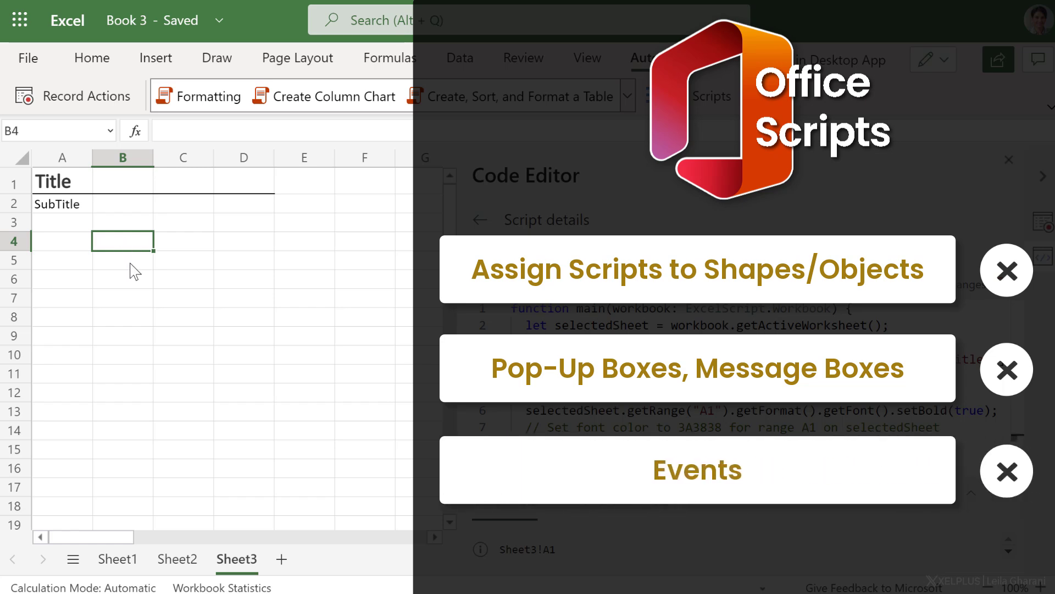
click(131, 264)
click(118, 289)
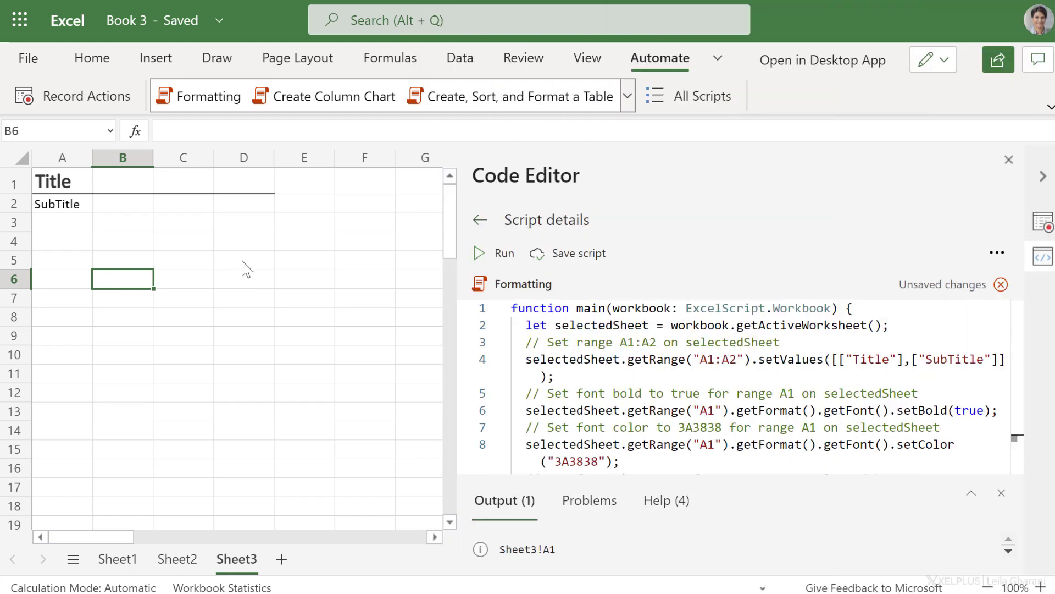
click(245, 268)
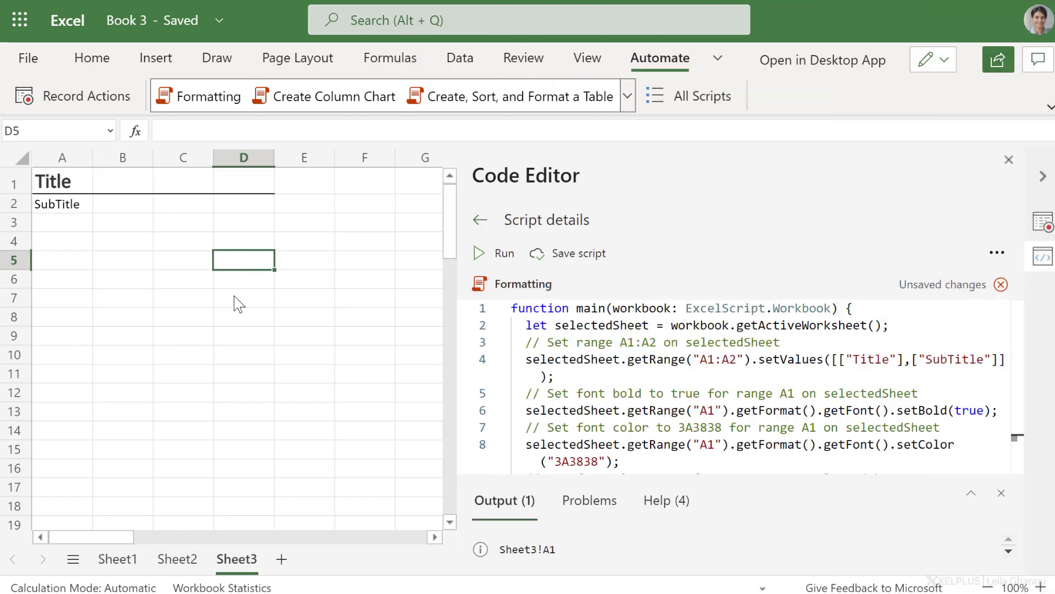
click(182, 280)
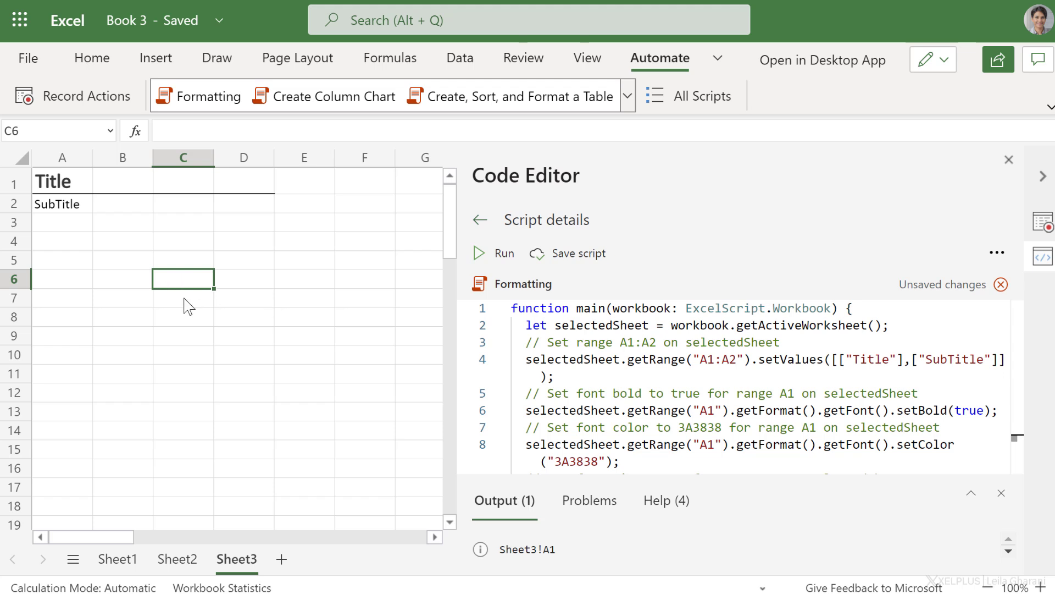
click(76, 262)
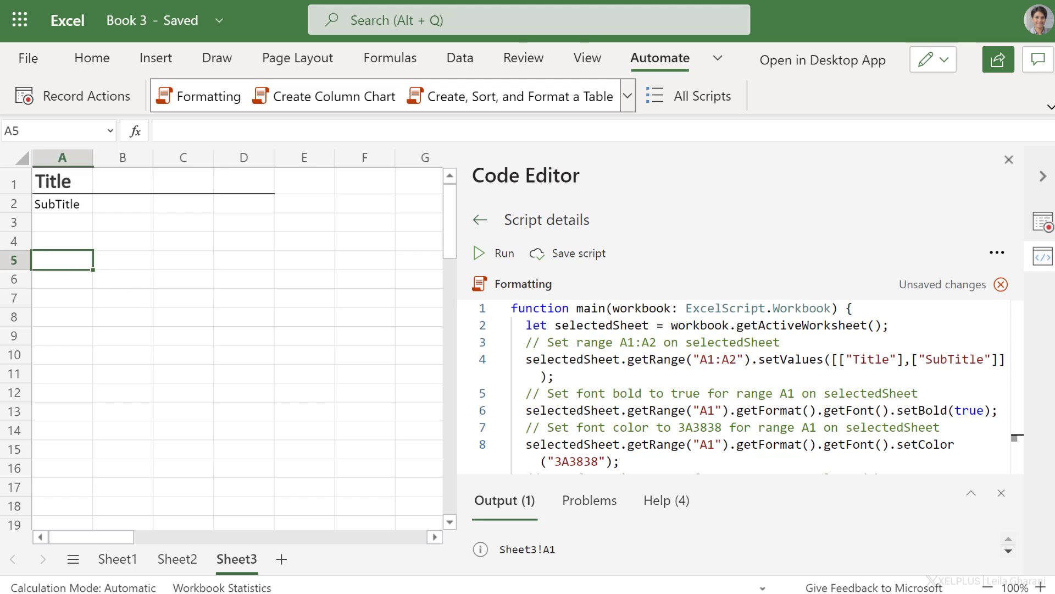